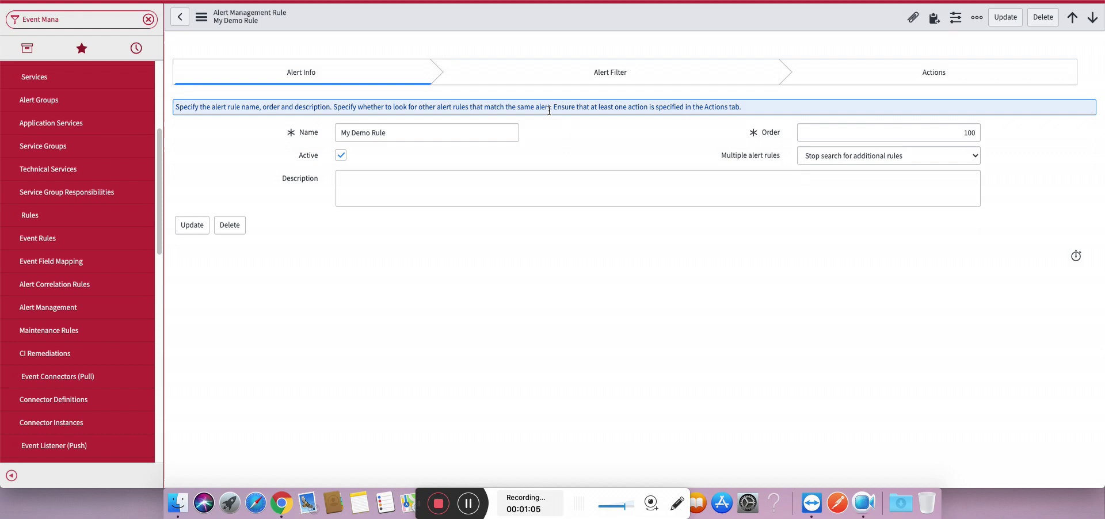
# Review My Demo Rule's alert filter and its Create Incident subflow action, then bring up Postman.
pyautogui.click(556, 72)
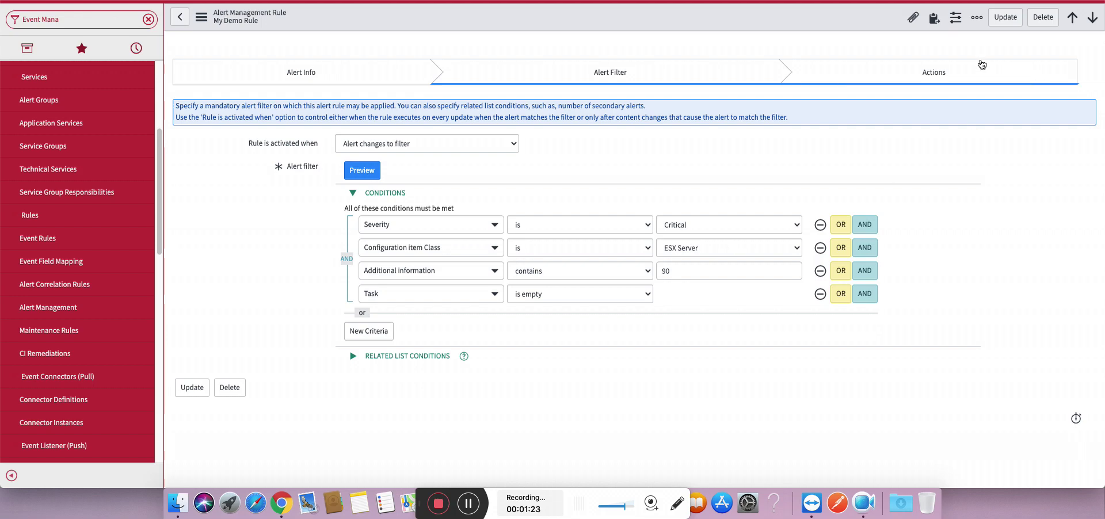
pyautogui.click(956, 76)
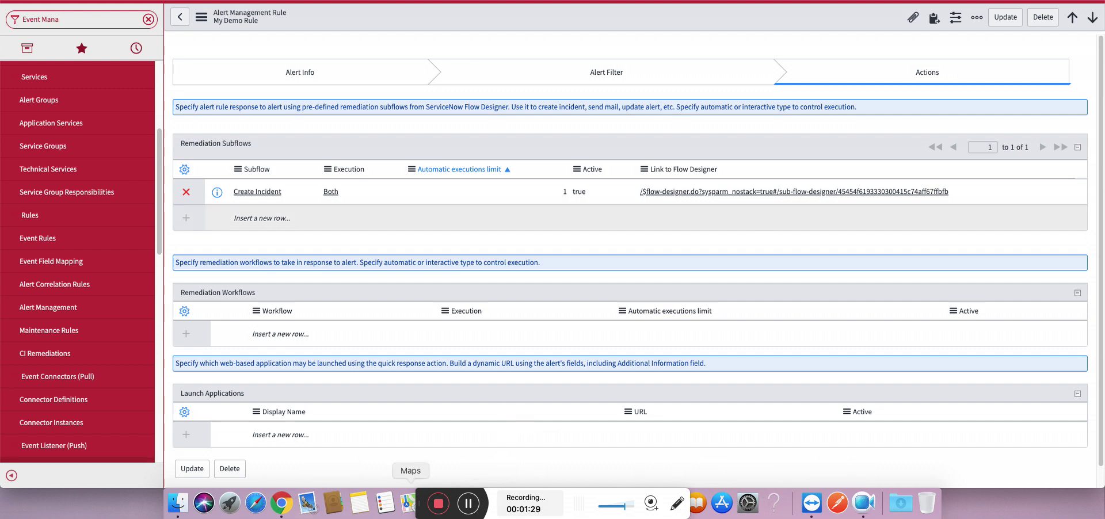
pyautogui.click(839, 506)
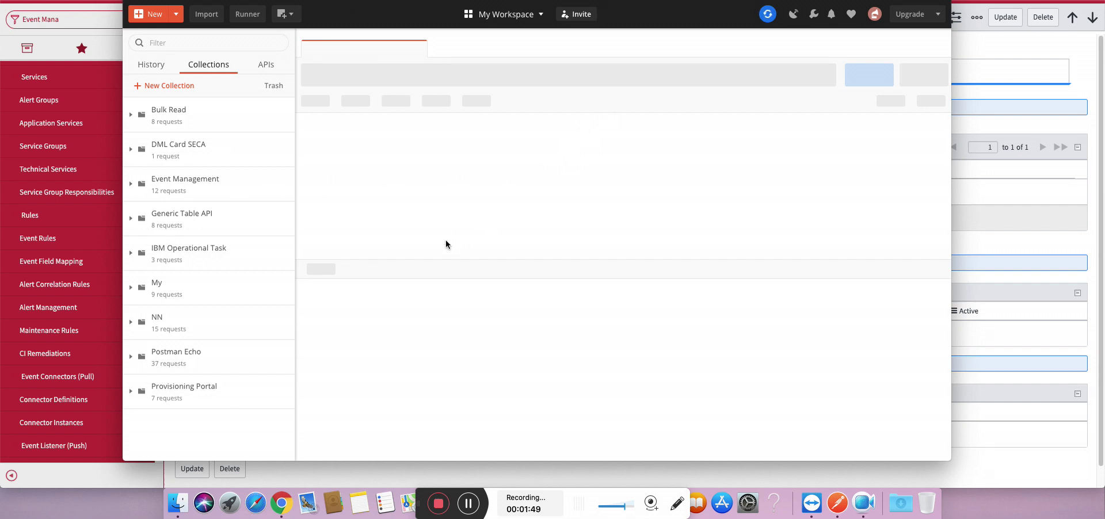
# Send the ESXi Host event with severity 1 and '90 Percent' info, returning 201 Created.
pyautogui.click(378, 51)
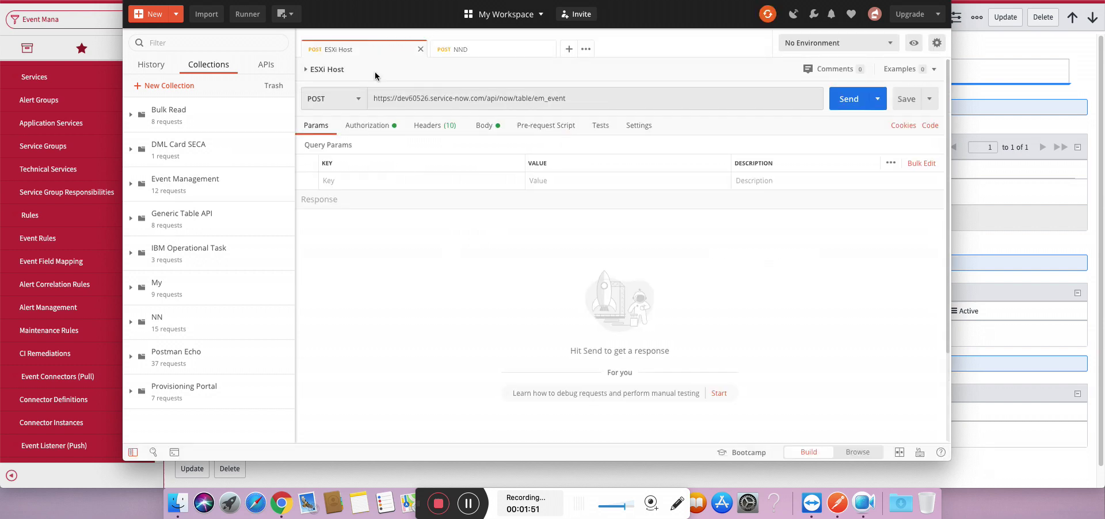
pyautogui.click(489, 126)
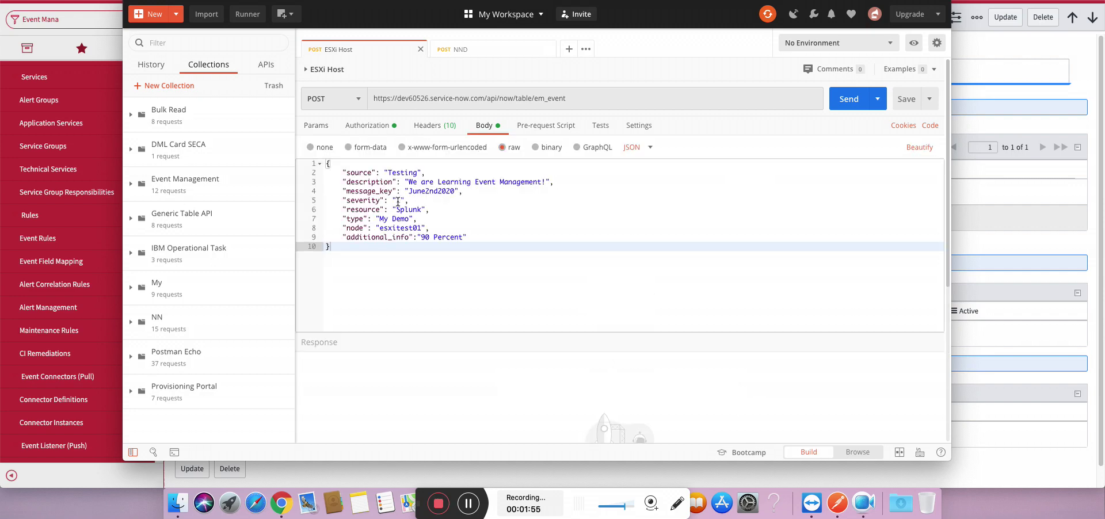
pyautogui.moveTo(396, 201); pyautogui.dragTo(405, 201)
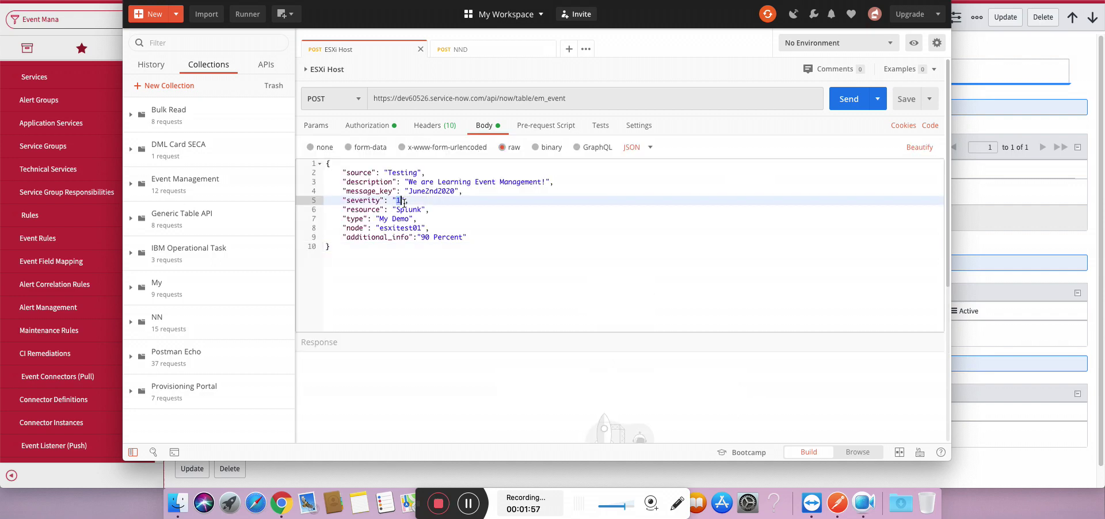
pyautogui.moveTo(379, 228); pyautogui.dragTo(429, 237)
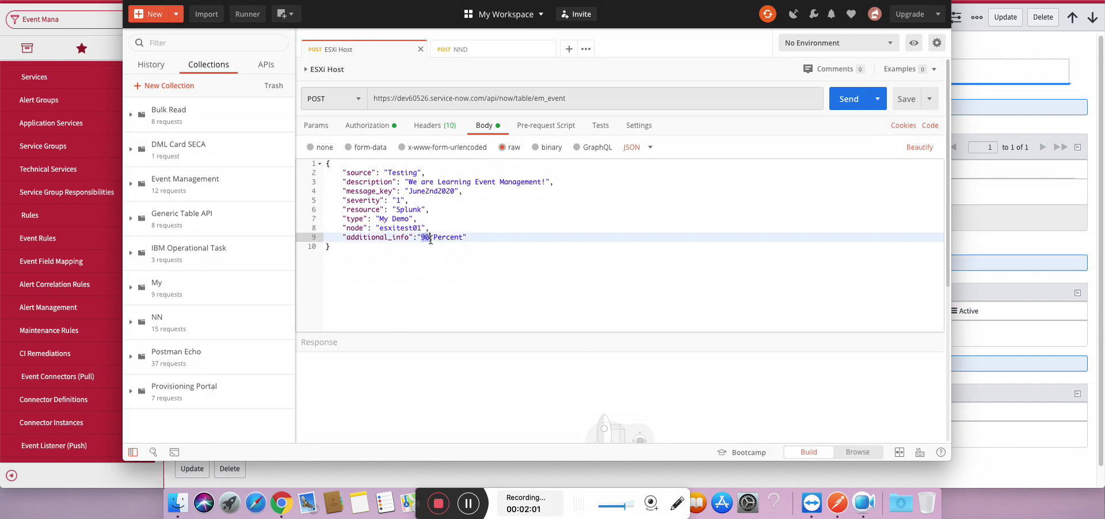
pyautogui.click(848, 101)
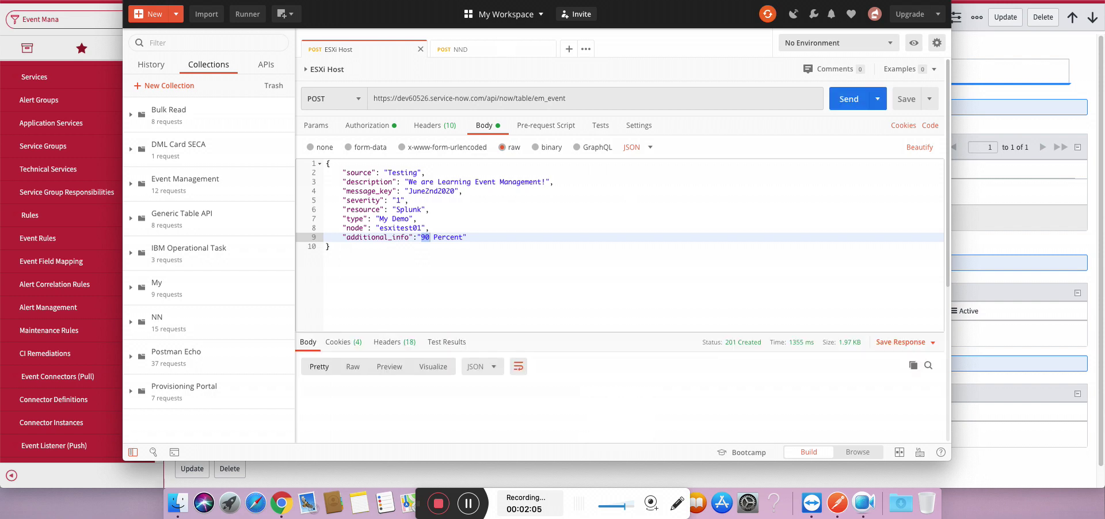
# Open alert Alert0010187 from All Events and confirm its Task is incident INC0010111.
pyautogui.click(49, 308)
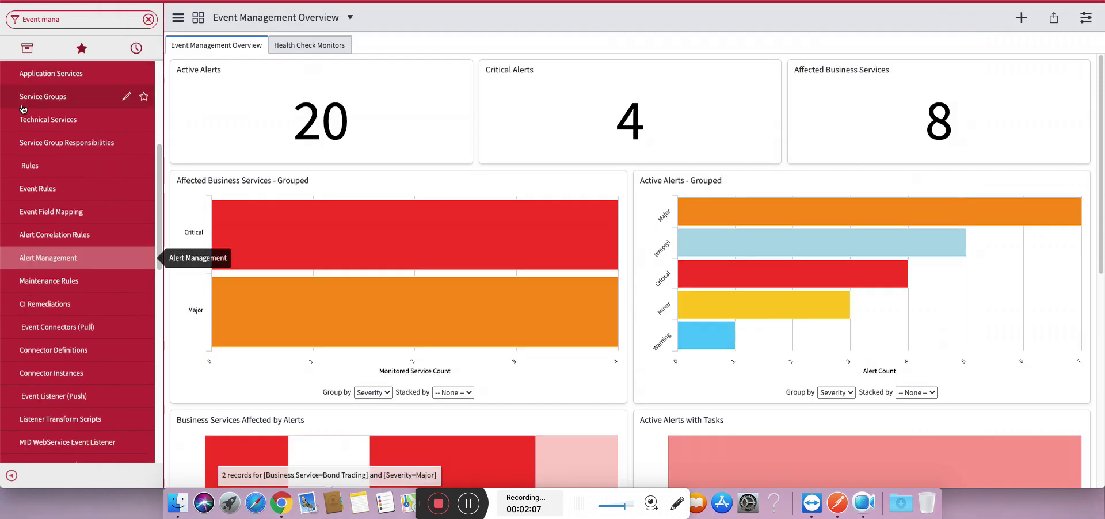
pyautogui.scroll(5, 42, 210)
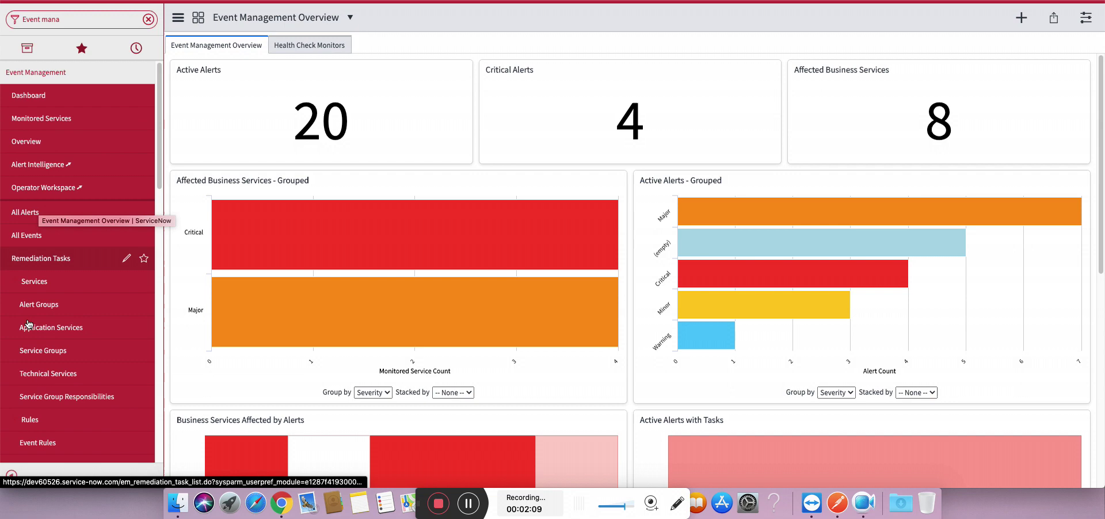
pyautogui.click(29, 235)
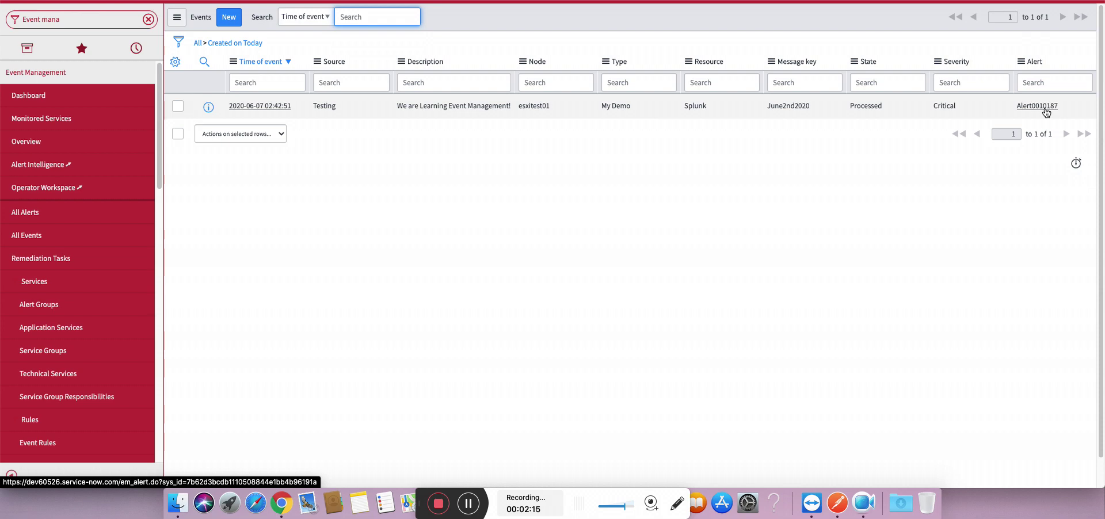
pyautogui.click(1047, 113)
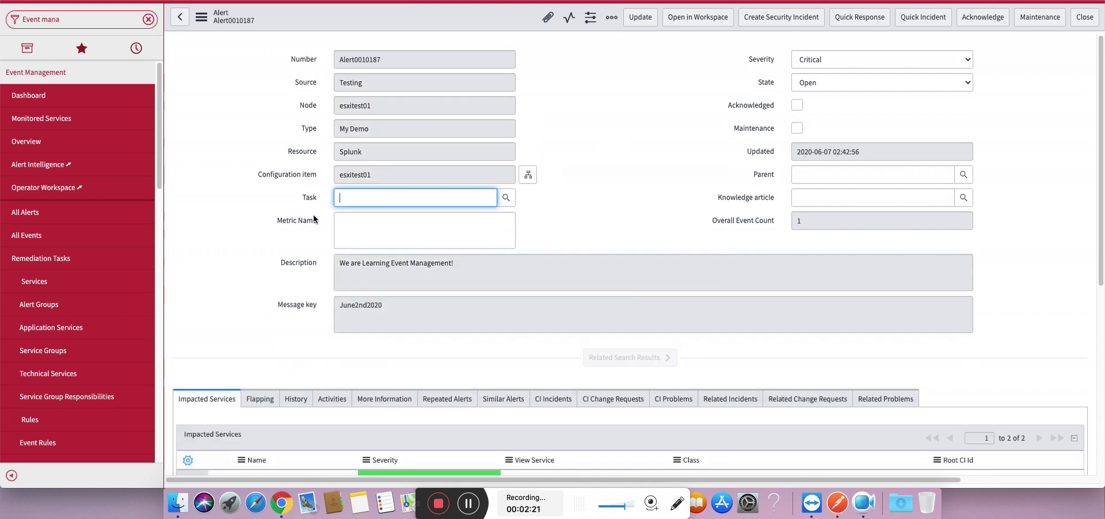
pyautogui.click(625, 218)
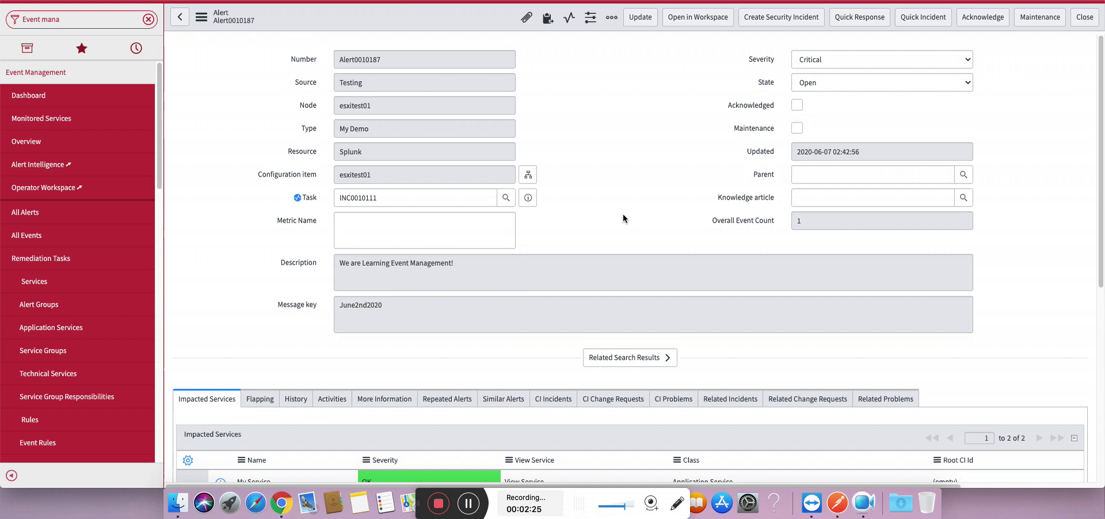
pyautogui.click(395, 200)
pyautogui.click(617, 235)
# Check Alert Executions showing My Demo Rule automatically ran Create Incident, producing INC0010111.
pyautogui.scroll(-6, 610, 245)
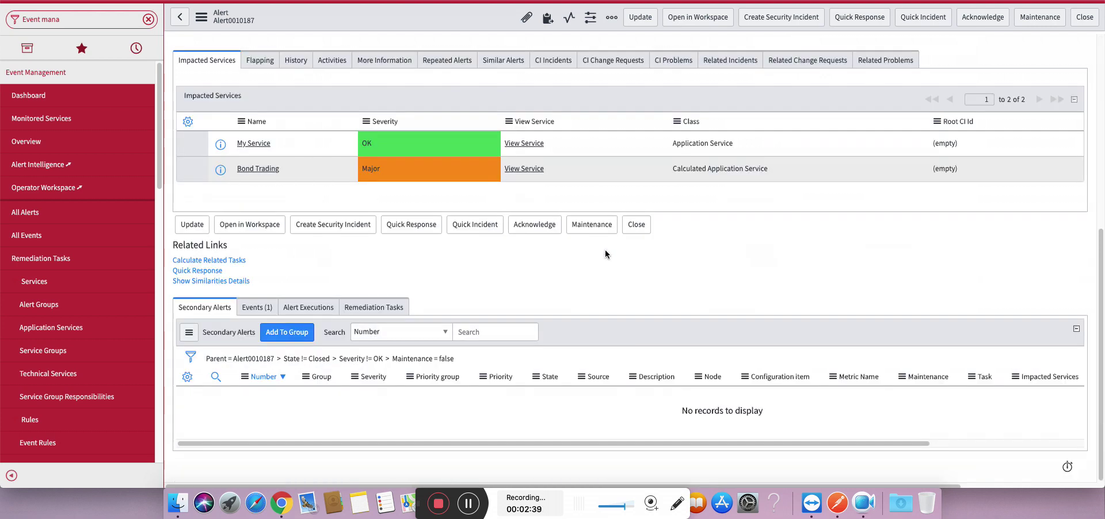
pyautogui.click(318, 316)
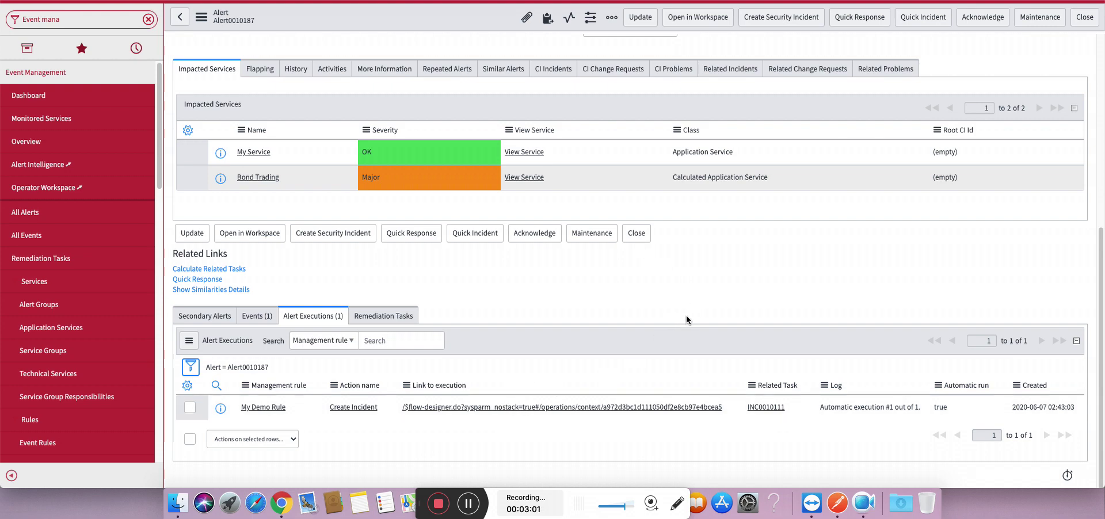
pyautogui.scroll(5, 687, 320)
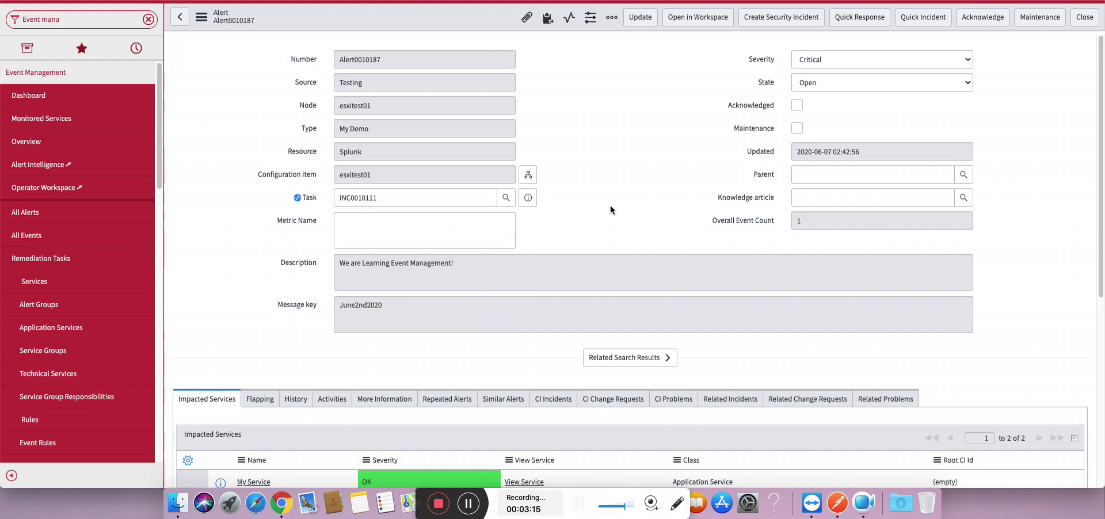
pyautogui.click(866, 19)
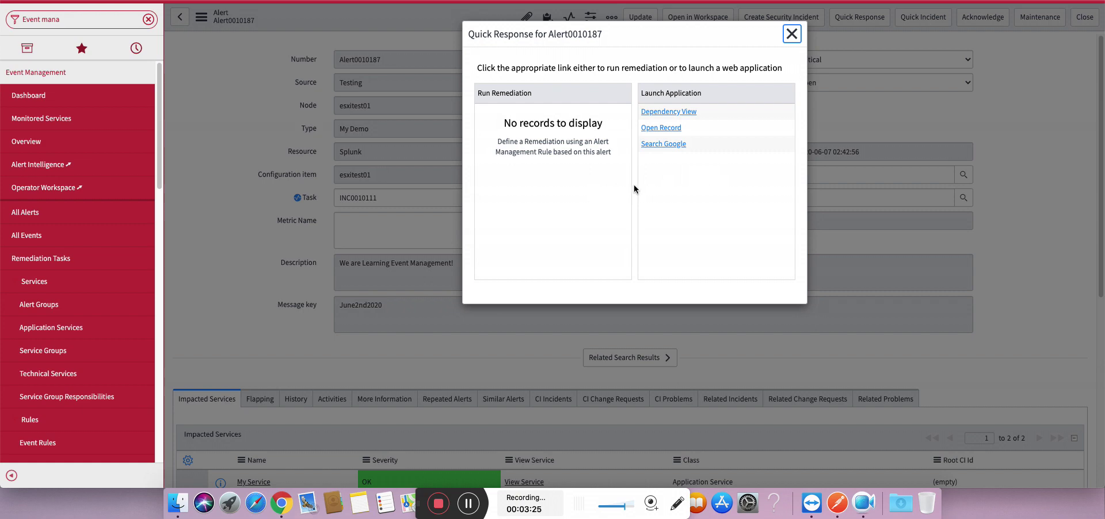
pyautogui.click(792, 34)
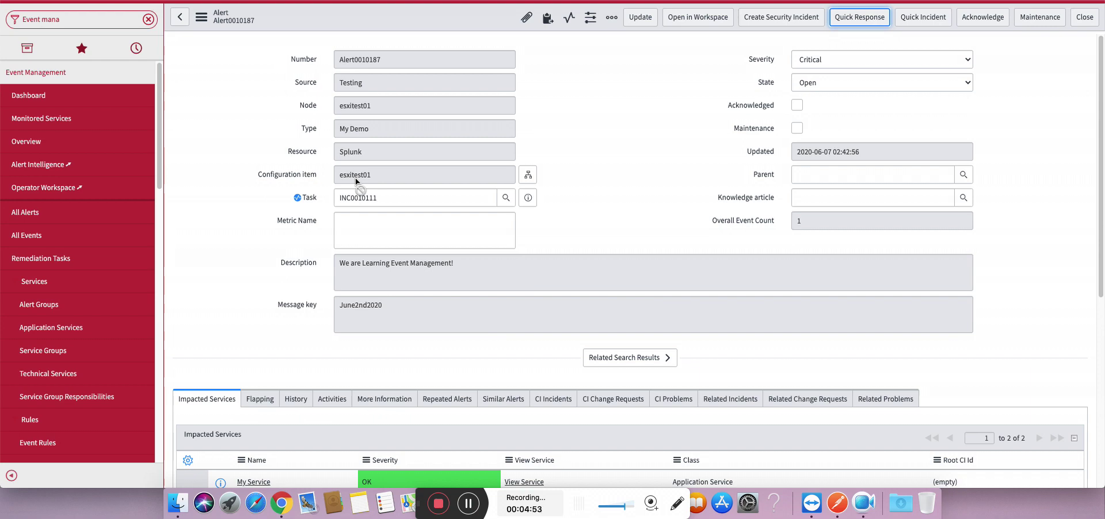
# Switch to the browser tab showing the My Demo alert management rule.
pyautogui.press('Tab')
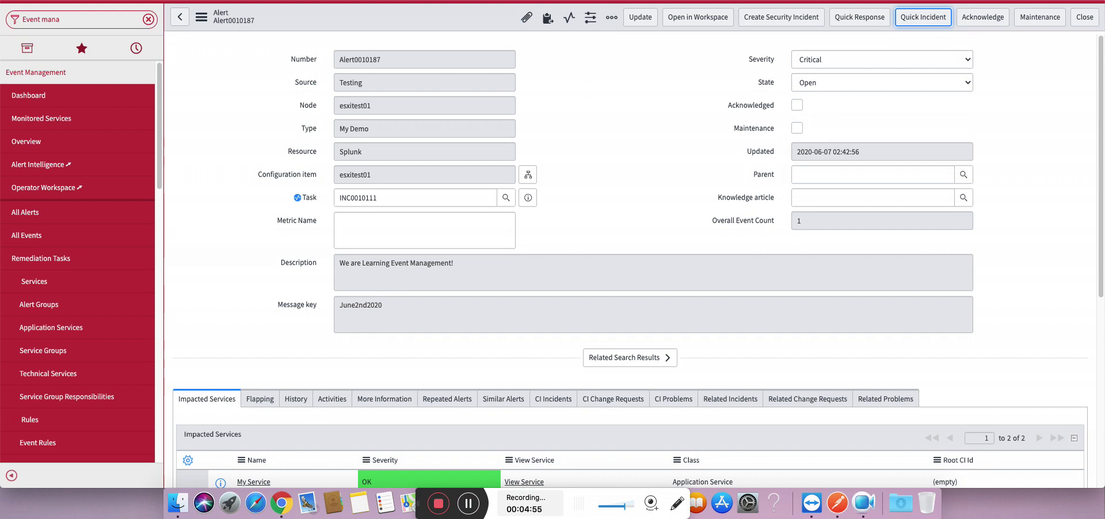
pyautogui.press('super+Tab')
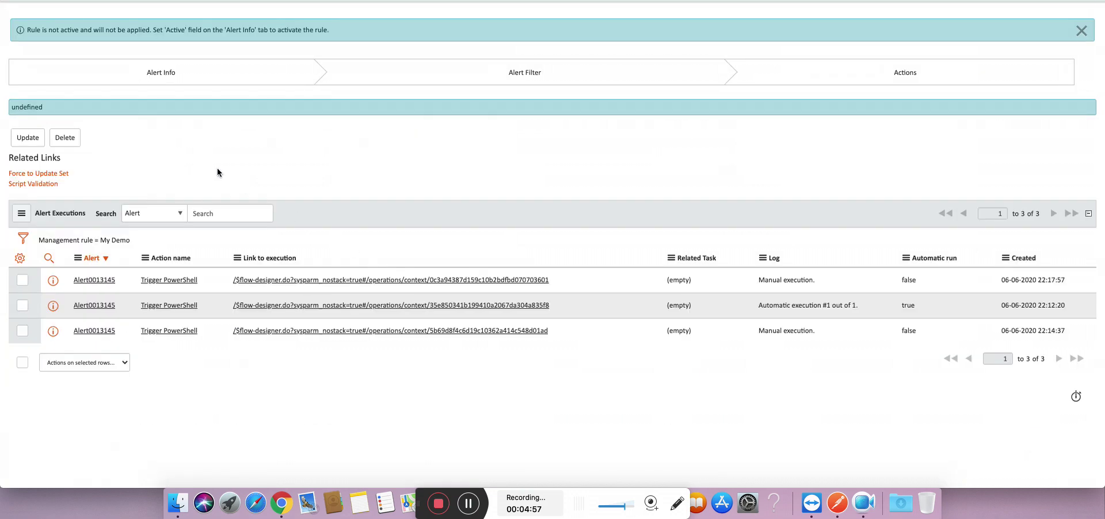
# Mark the My Demo rule Active and save it.
pyautogui.click(173, 71)
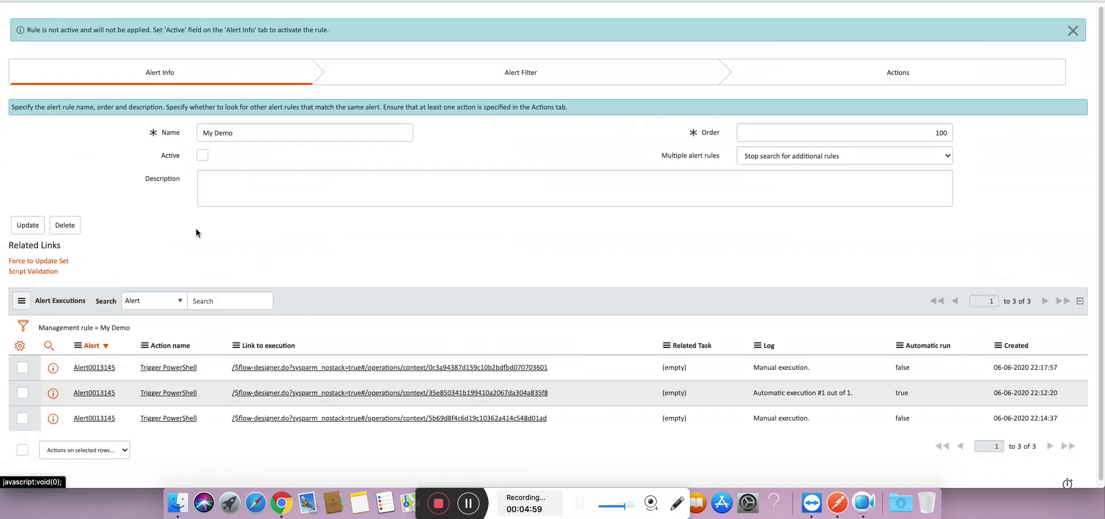
pyautogui.click(202, 155)
pyautogui.rightClick(844, 4)
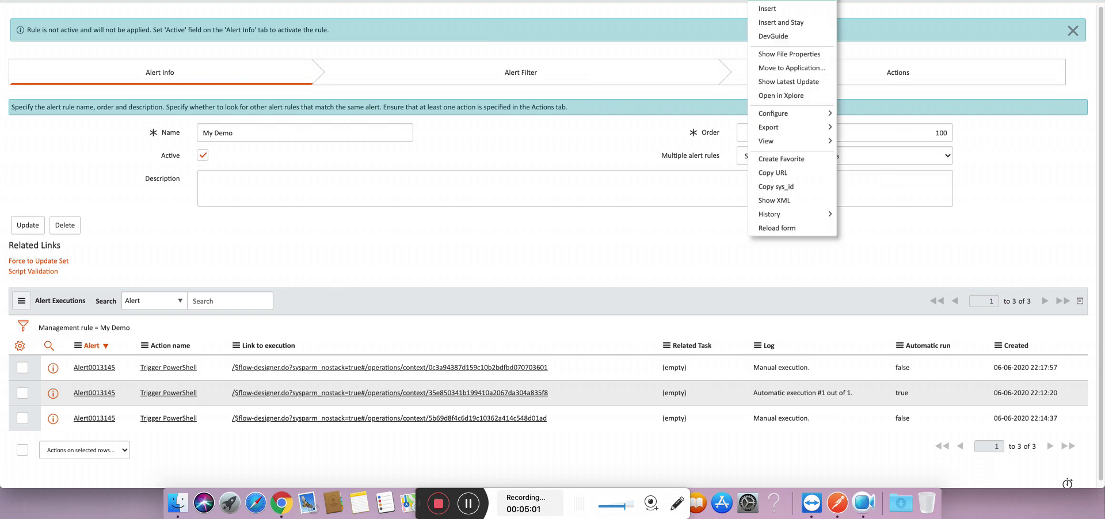
pyautogui.click(782, 22)
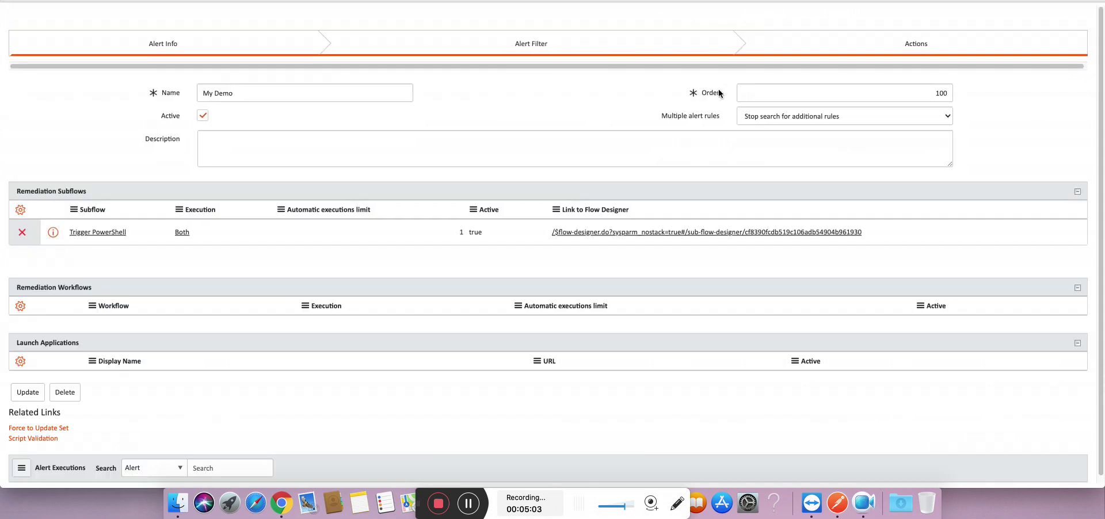
# Review the rule's alert filter conditions and its Trigger PowerShell remediation subflow.
pyautogui.click(556, 55)
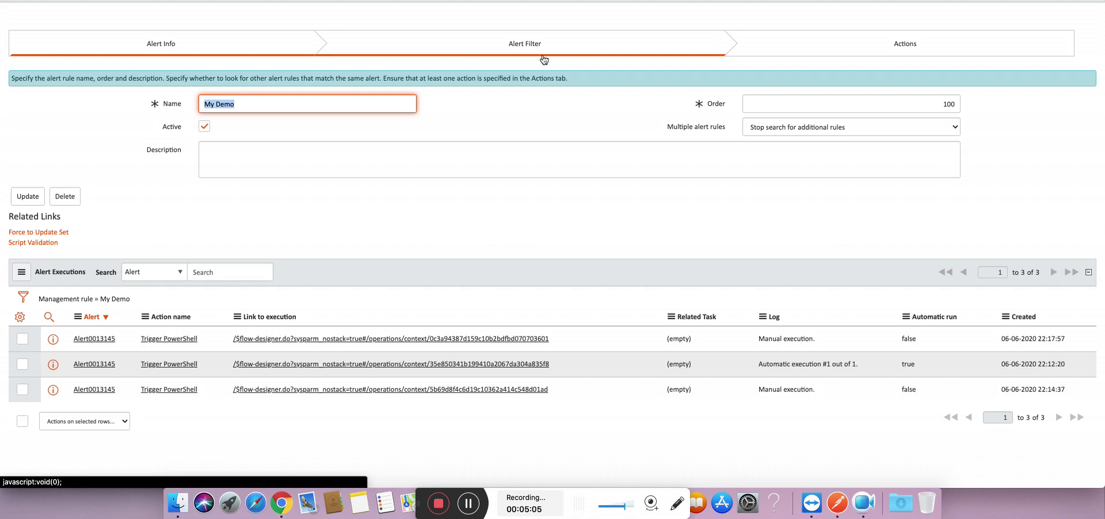
pyautogui.click(544, 60)
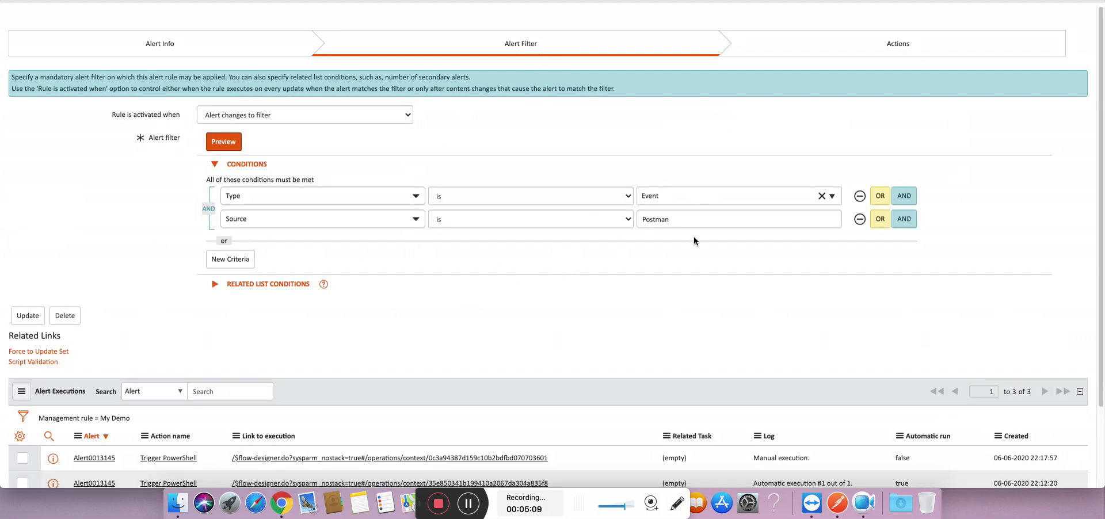
pyautogui.click(892, 43)
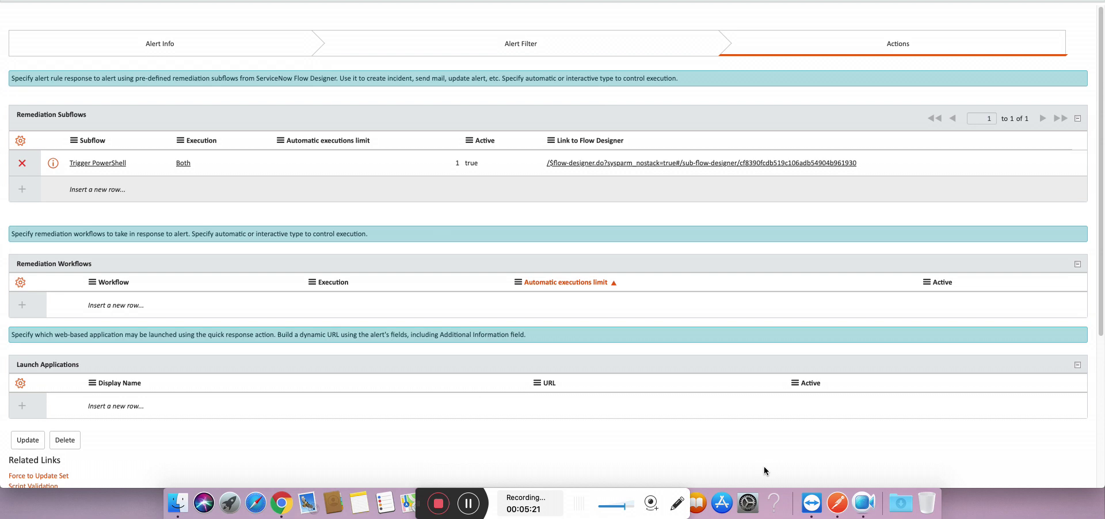
# Send the NND event for node SRTAFAPP0168 from Postman to ServiceNow.
pyautogui.click(835, 504)
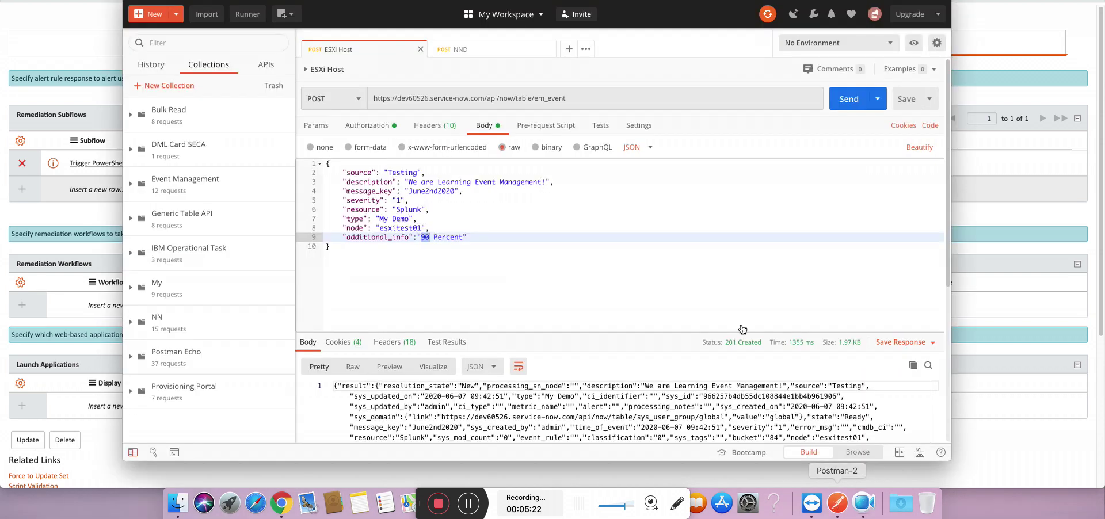
pyautogui.click(457, 49)
pyautogui.click(484, 125)
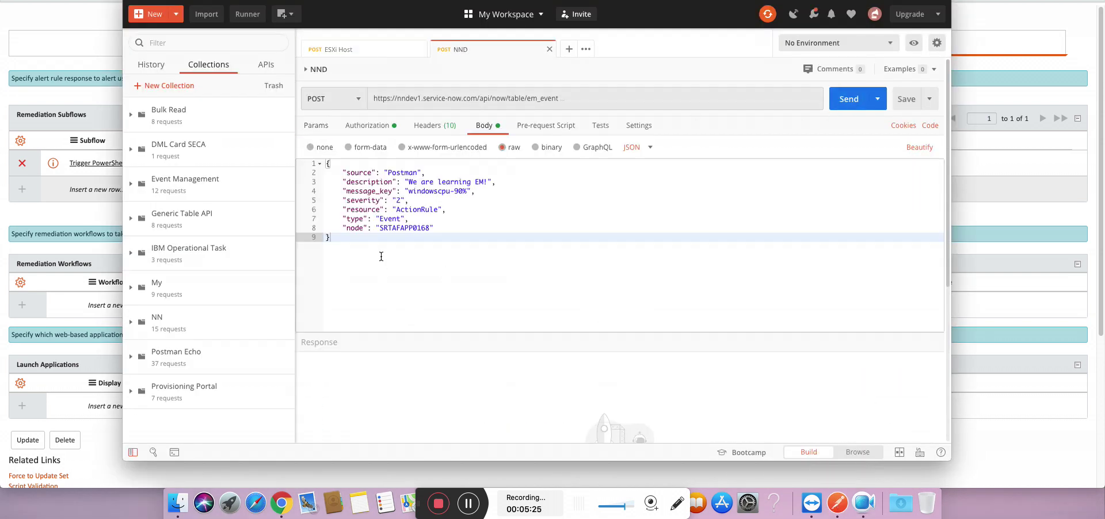
pyautogui.click(845, 102)
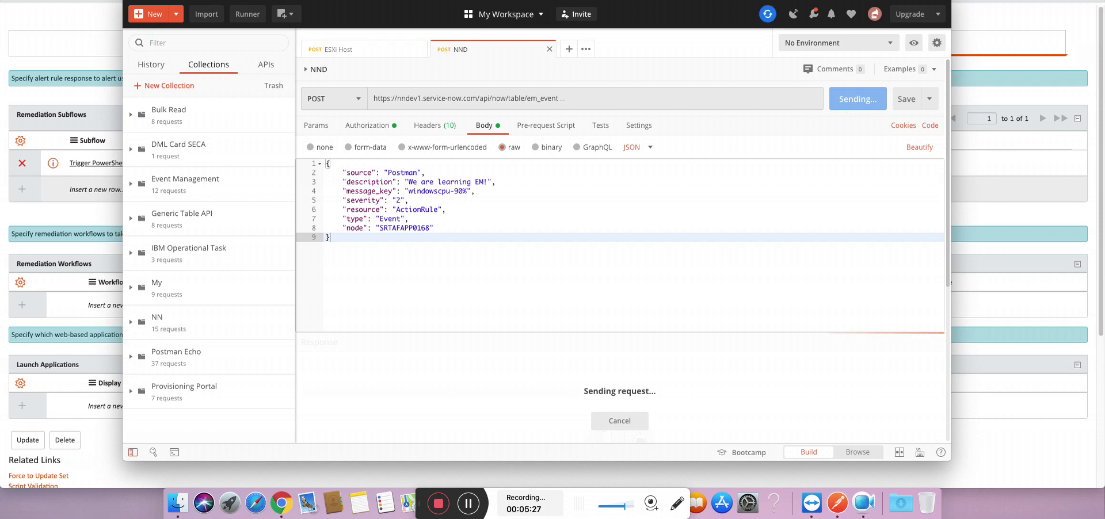
pyautogui.press('super+Tab')
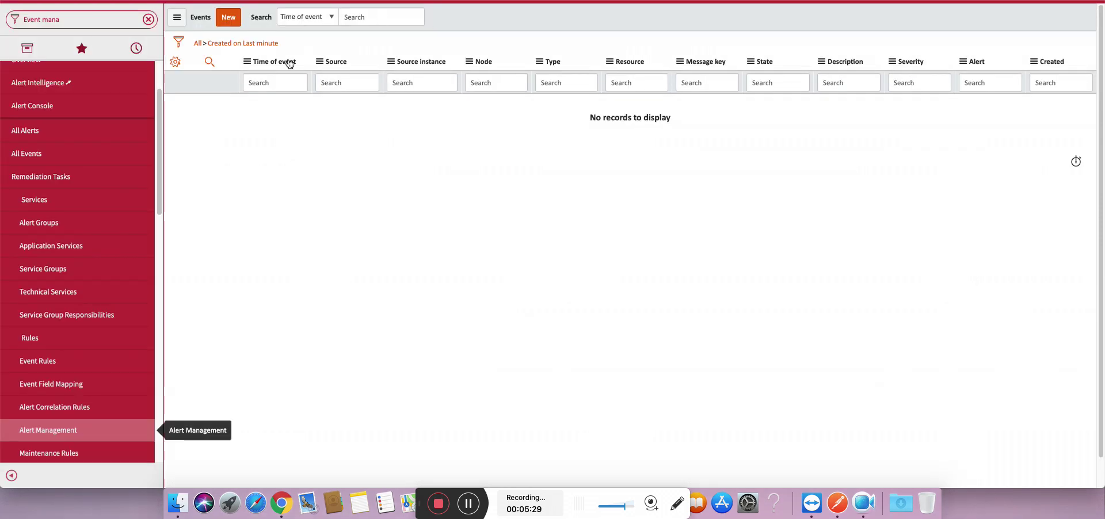
# Refresh last-minute events until the NND event is Processed, then open alert Alert0013171.
pyautogui.click(261, 50)
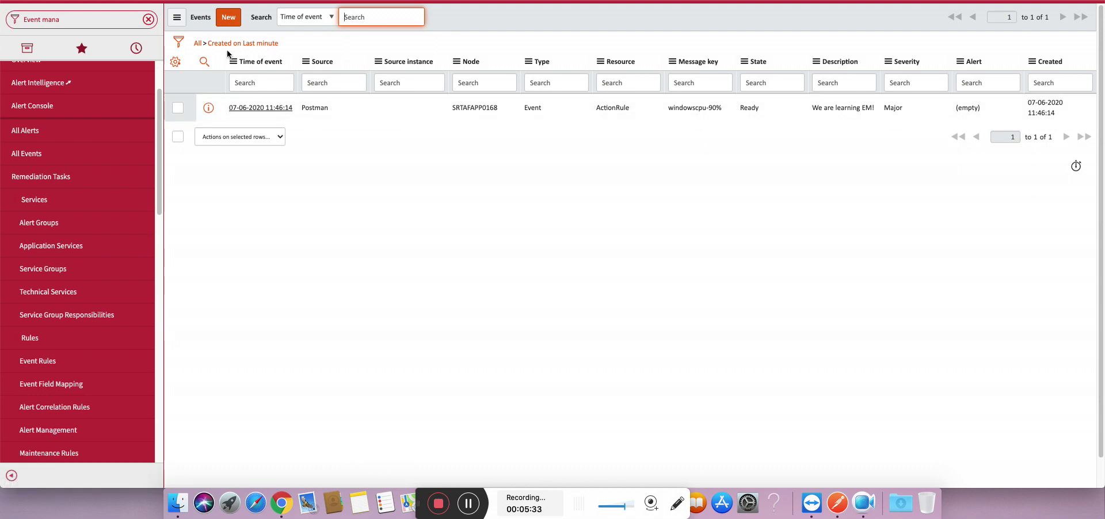
pyautogui.click(247, 47)
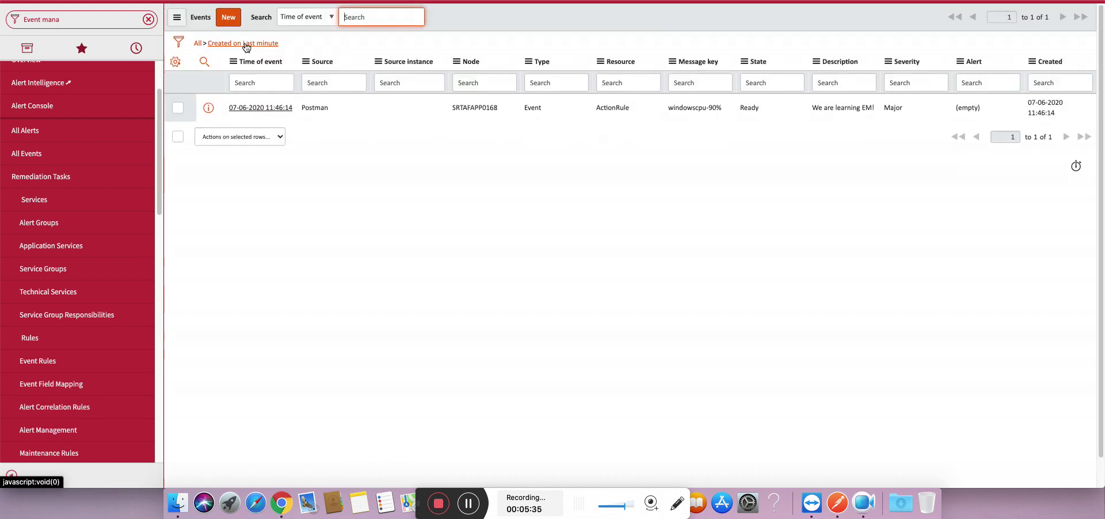
pyautogui.click(604, 37)
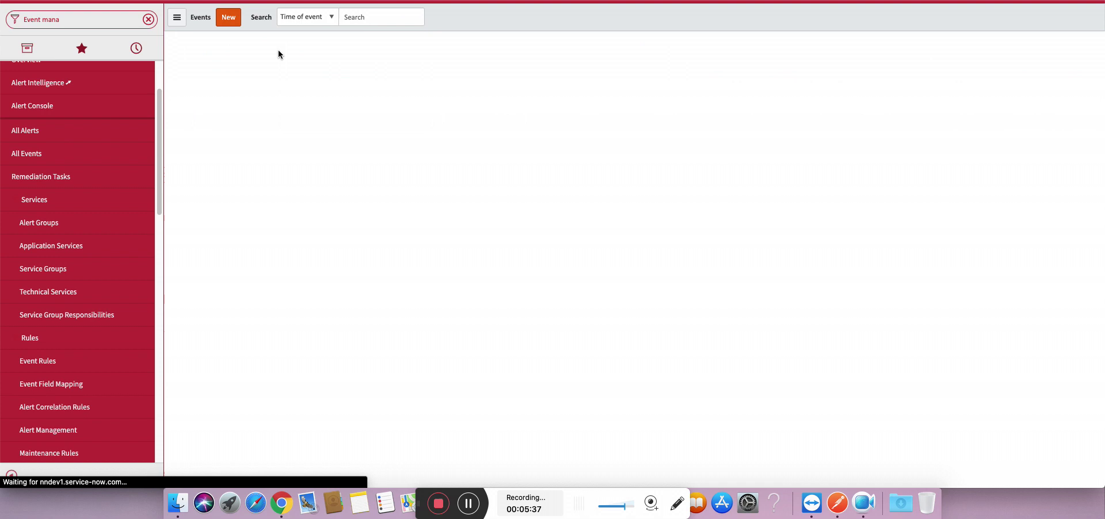
pyautogui.click(980, 110)
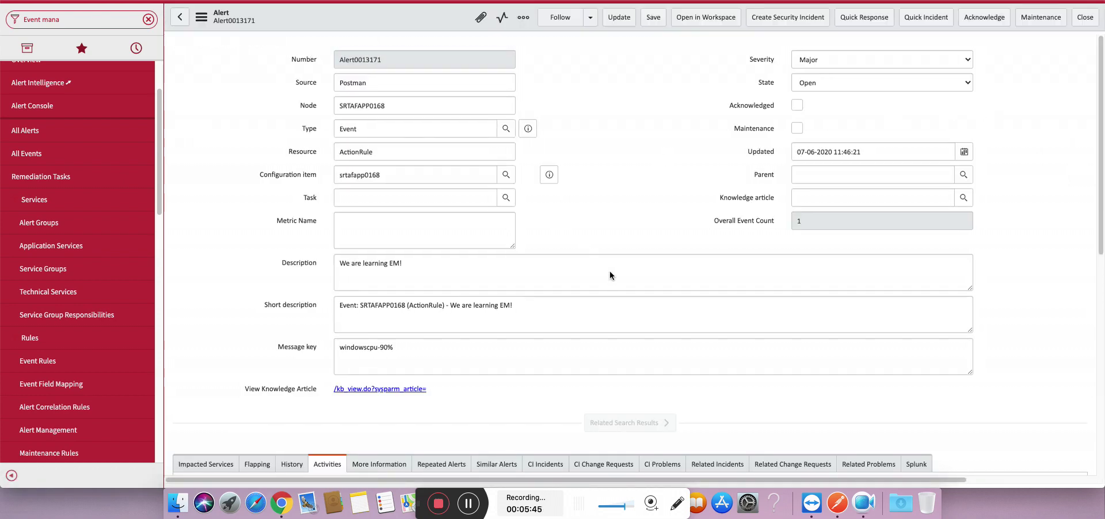
# Review Alert0013171's message key and additional information.
pyautogui.moveTo(395, 305); pyautogui.dragTo(380, 306)
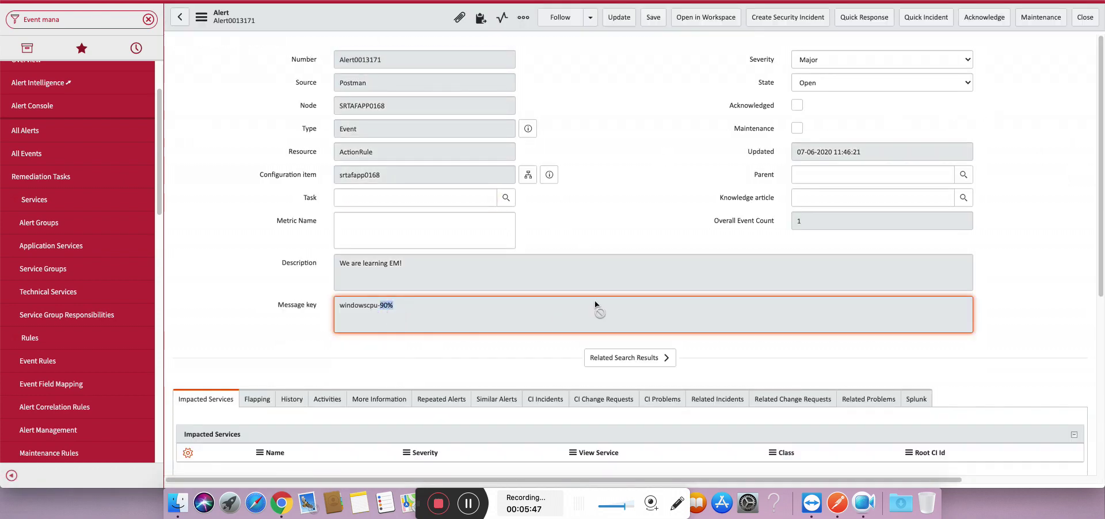
pyautogui.moveTo(597, 299); pyautogui.dragTo(380, 379)
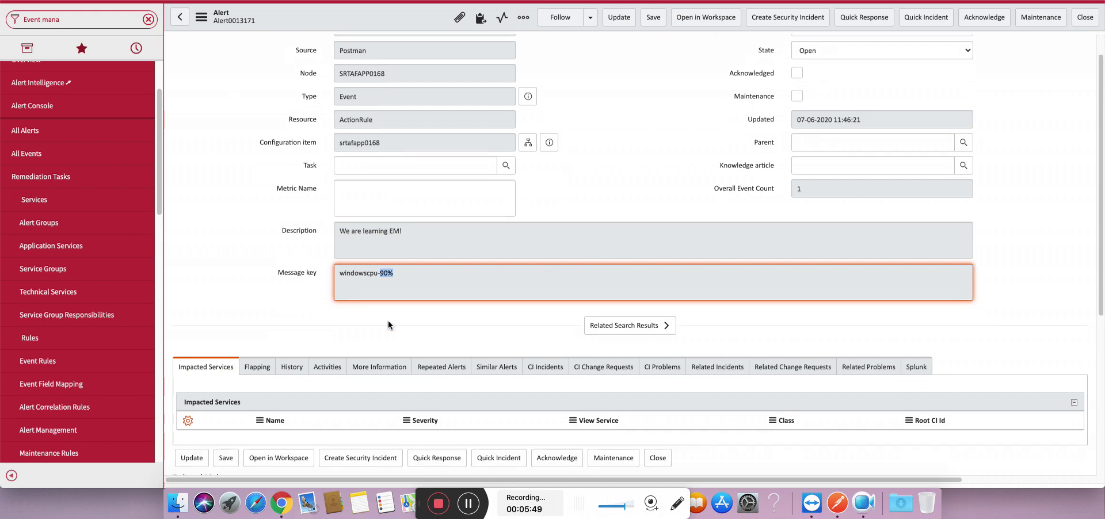
pyautogui.scroll(-1, 379, 379)
pyautogui.click(380, 379)
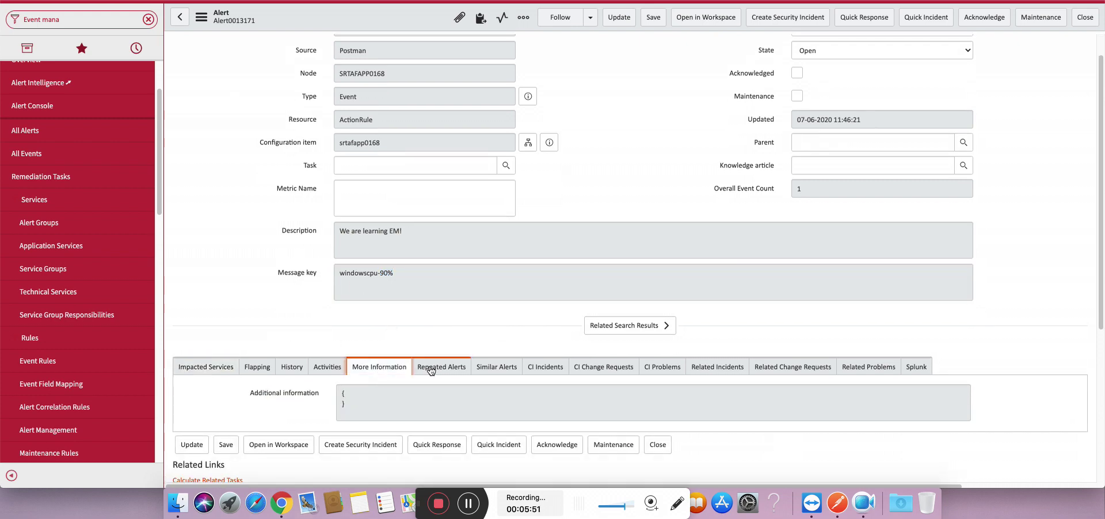
pyautogui.scroll(-5, 415, 349)
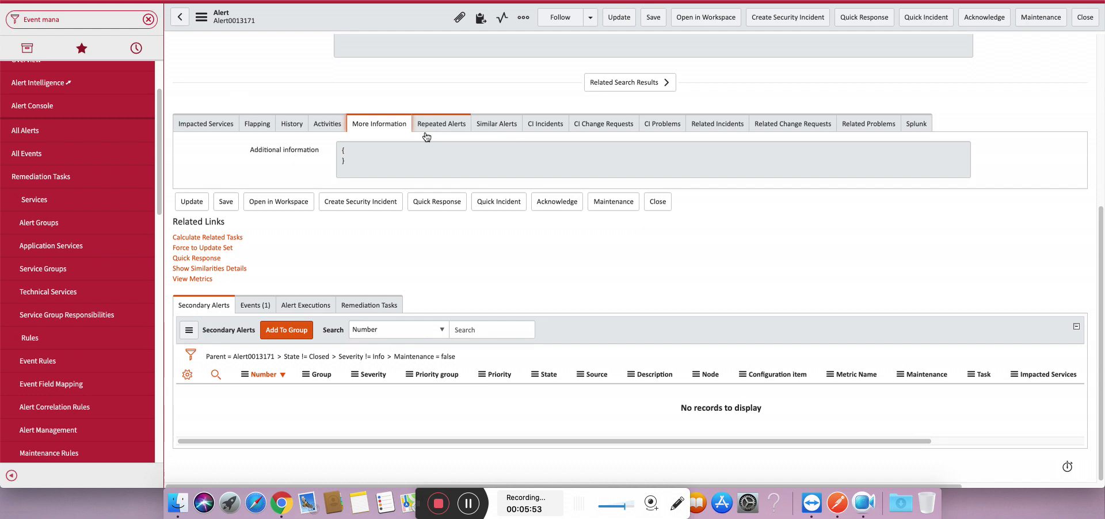
# Reload the alert form to show one alert execution and priority score 306020.001.
pyautogui.rightClick(386, 24)
pyautogui.click(406, 246)
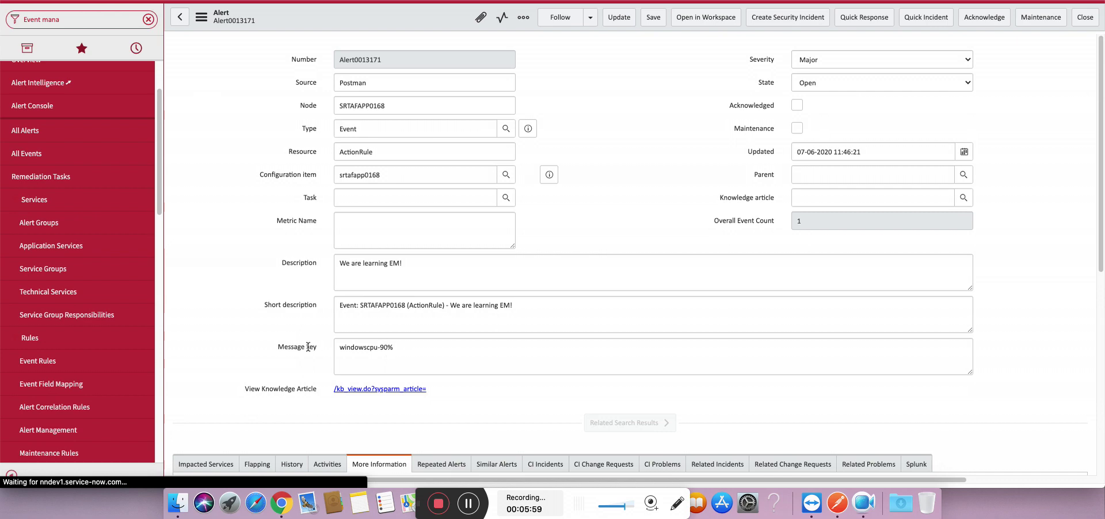
pyautogui.click(572, 234)
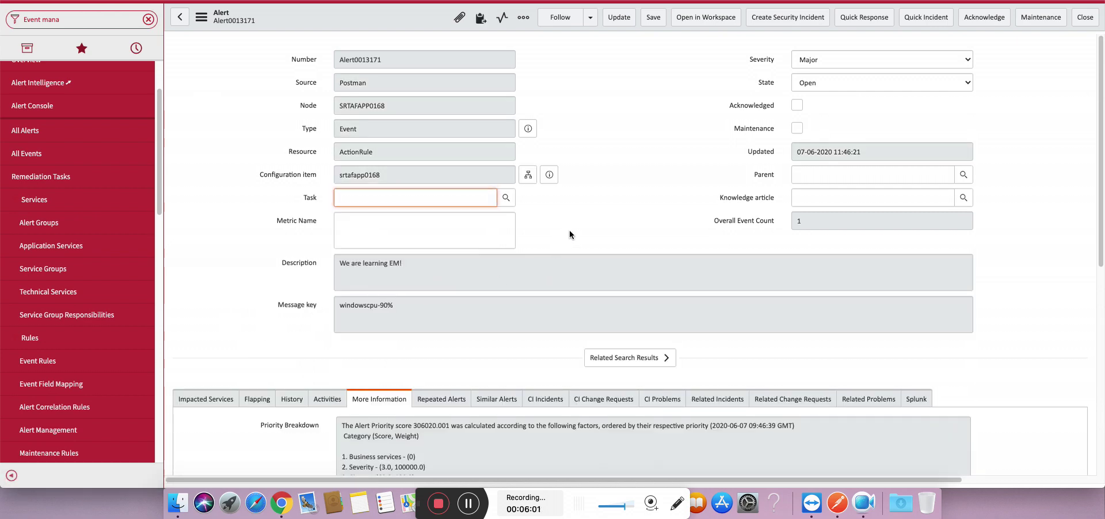
pyautogui.scroll(-3, 527, 333)
pyautogui.scroll(-5, 527, 332)
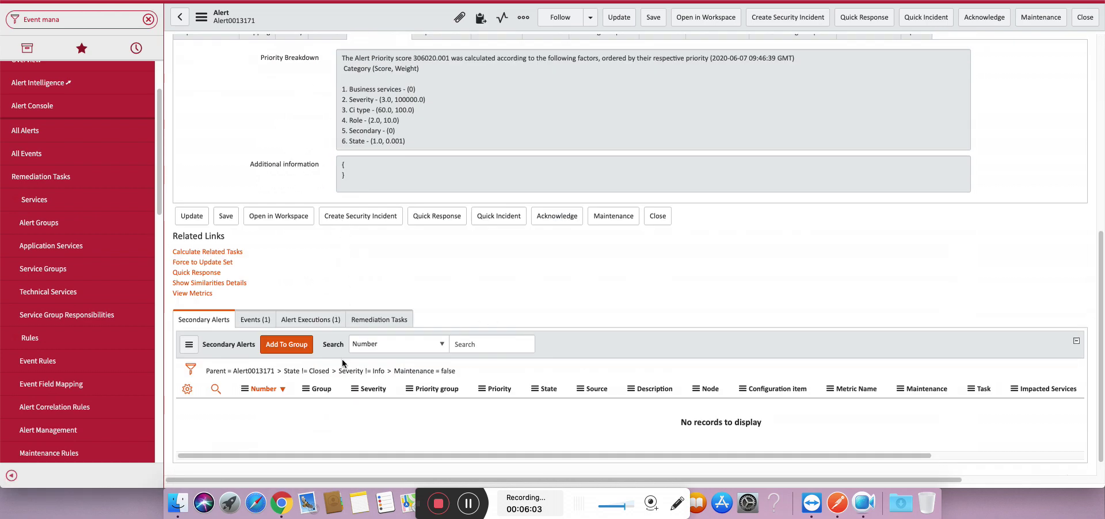
# Check Alert Executions for the automatic Trigger PowerShell run on Alert0013171.
pyautogui.click(313, 318)
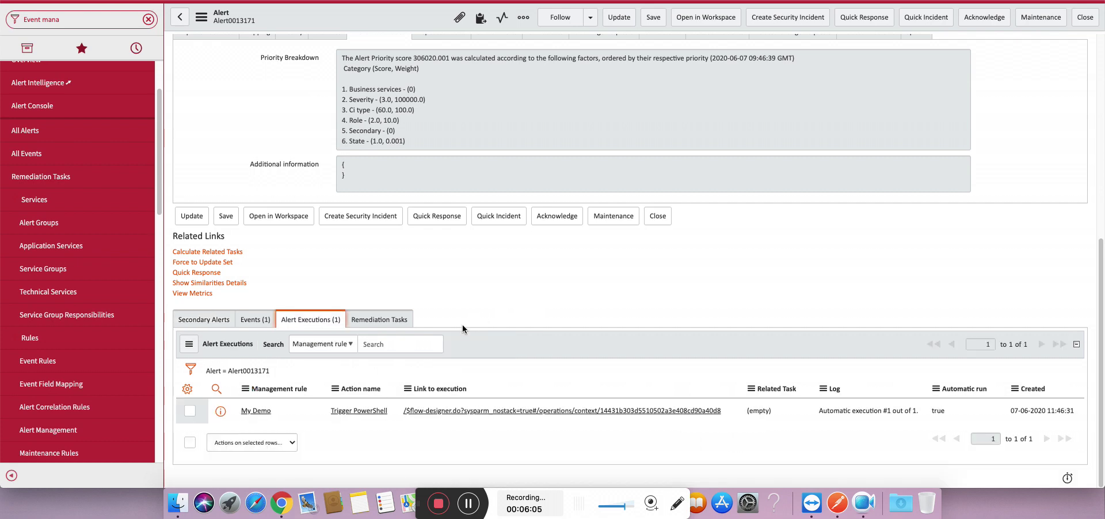
pyautogui.scroll(8, 452, 340)
pyautogui.scroll(-8, 452, 339)
pyautogui.moveTo(323, 411); pyautogui.dragTo(396, 414)
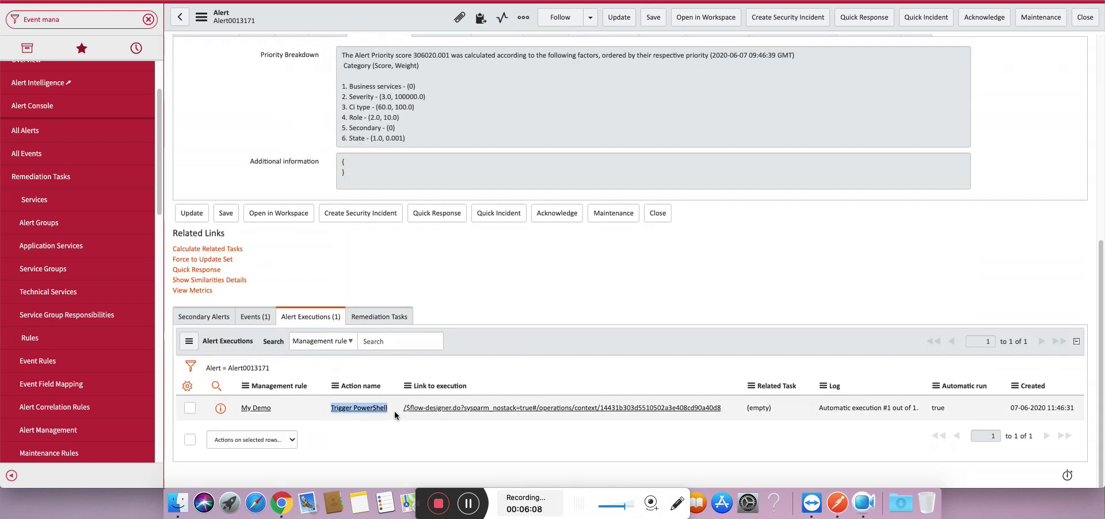
pyautogui.scroll(5, 457, 295)
pyautogui.scroll(2, 457, 295)
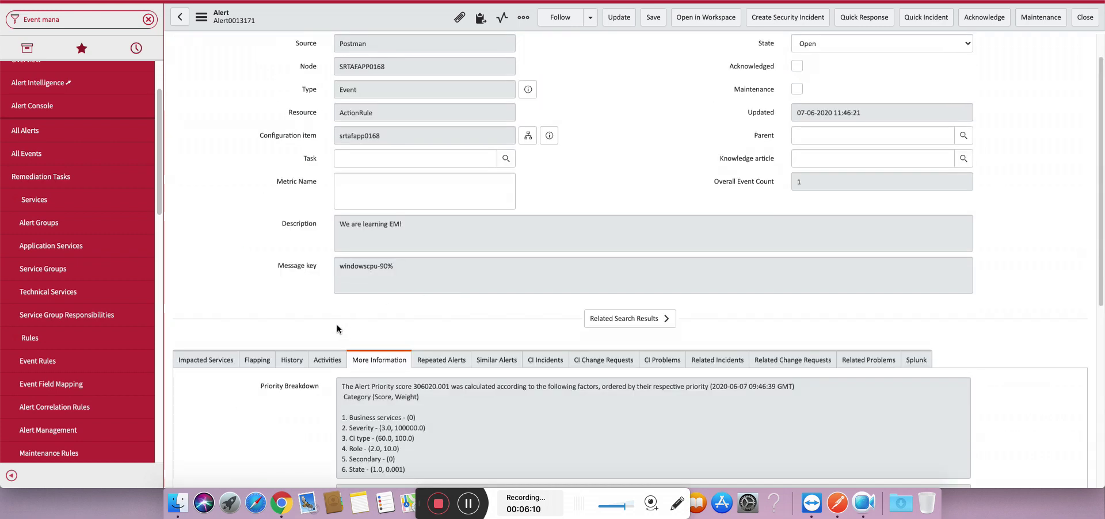
# Find the System work note listing per-process CPU usage, _total 799.99% and idle 795.30%.
pyautogui.click(326, 358)
pyautogui.scroll(-10, 444, 301)
pyautogui.scroll(3, 440, 293)
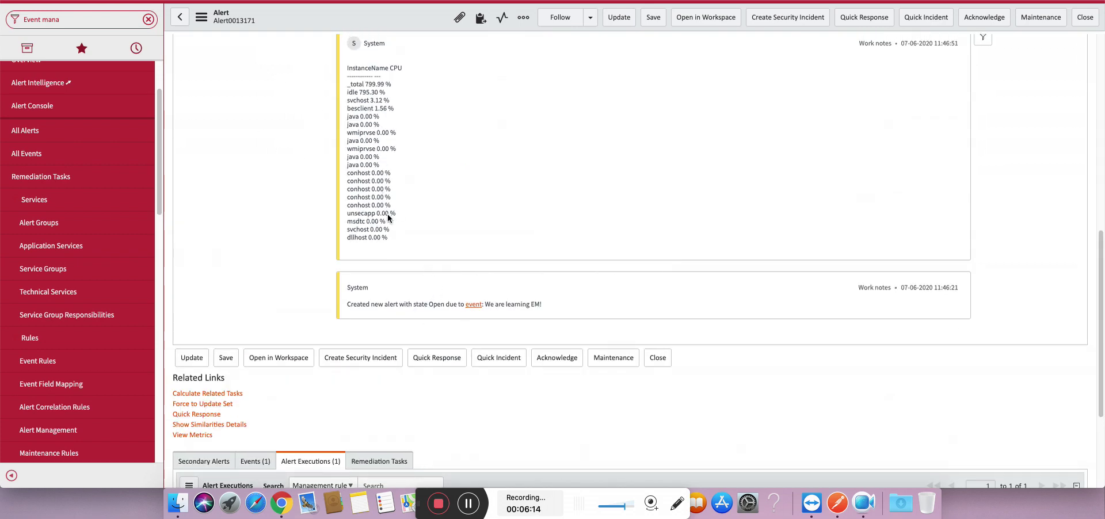
pyautogui.scroll(1, 392, 236)
pyautogui.scroll(1, 437, 258)
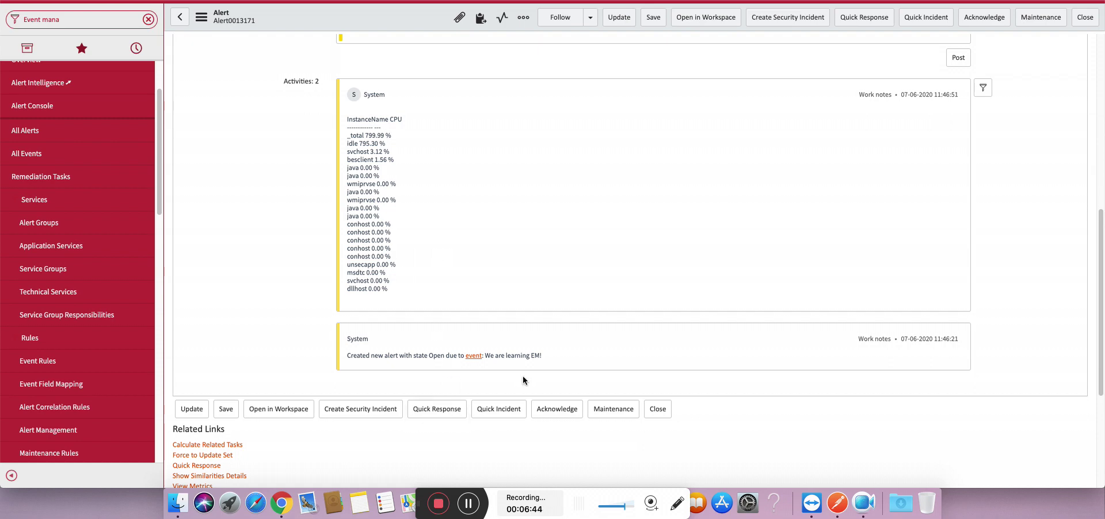
pyautogui.press('super+Tab')
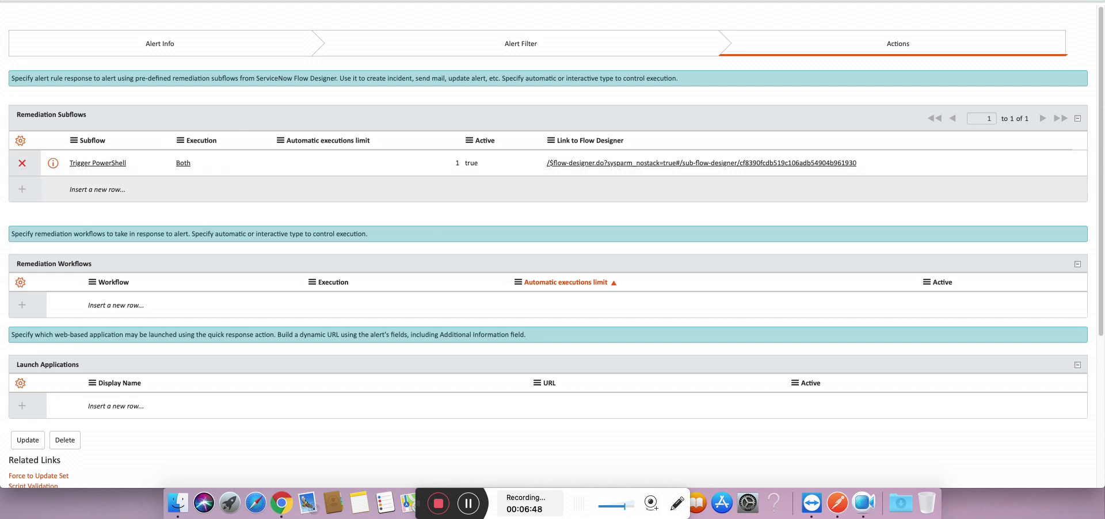
pyautogui.press('super+Tab')
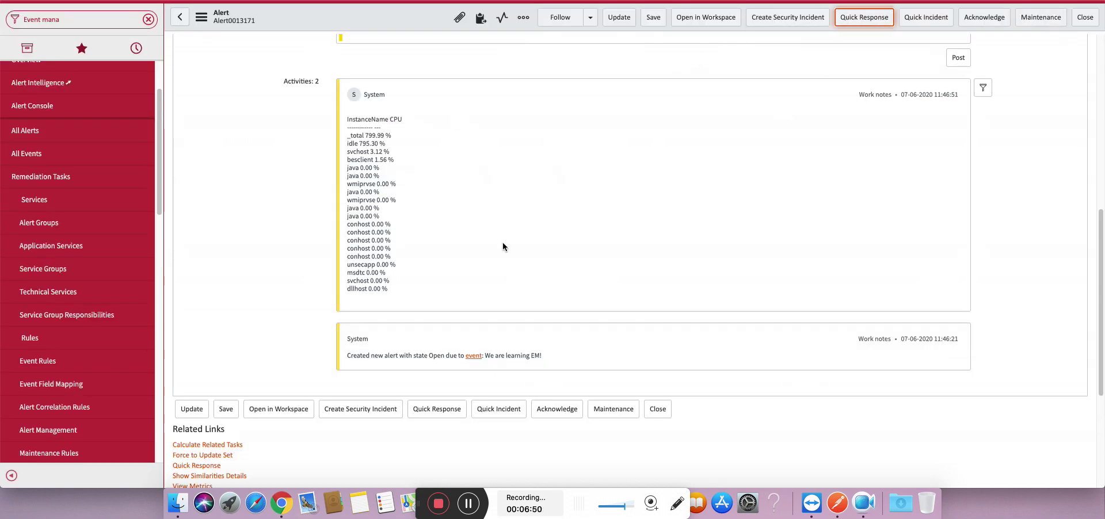
pyautogui.press('Return')
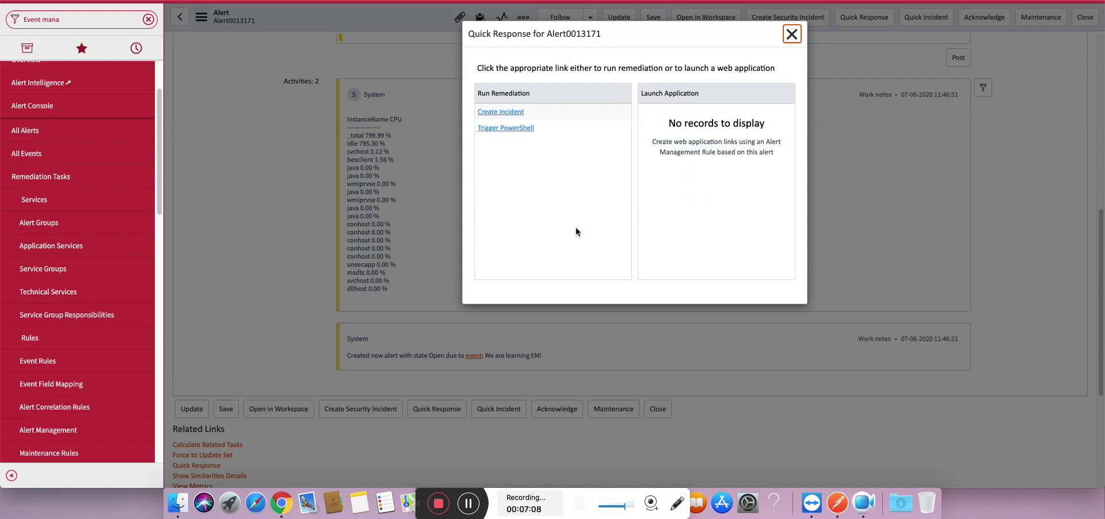
pyautogui.click(793, 34)
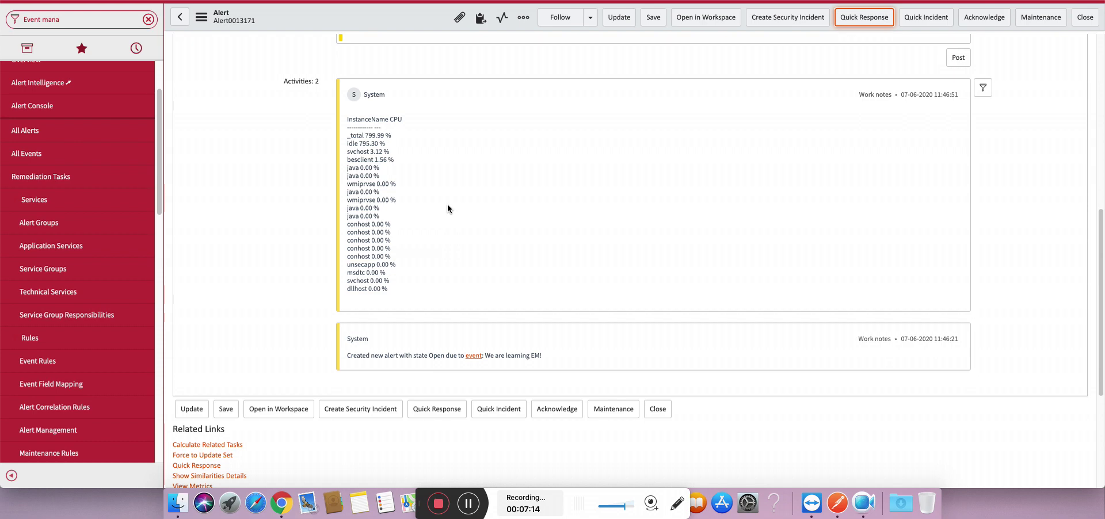
# Rerun Trigger PowerShell via Quick Response and confirm its Get Memory Info action started.
pyautogui.click(863, 16)
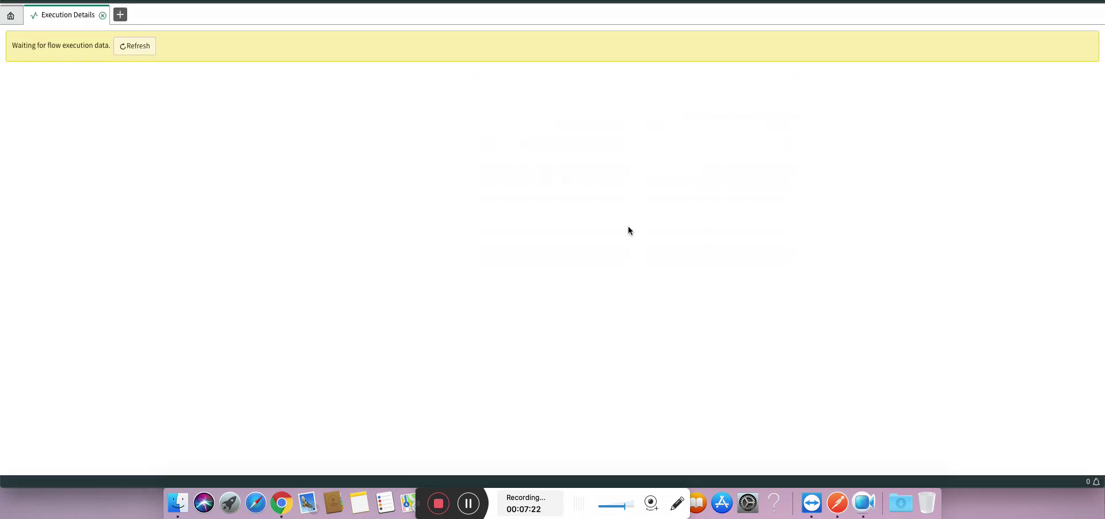
pyautogui.click(124, 53)
pyautogui.press('super+w')
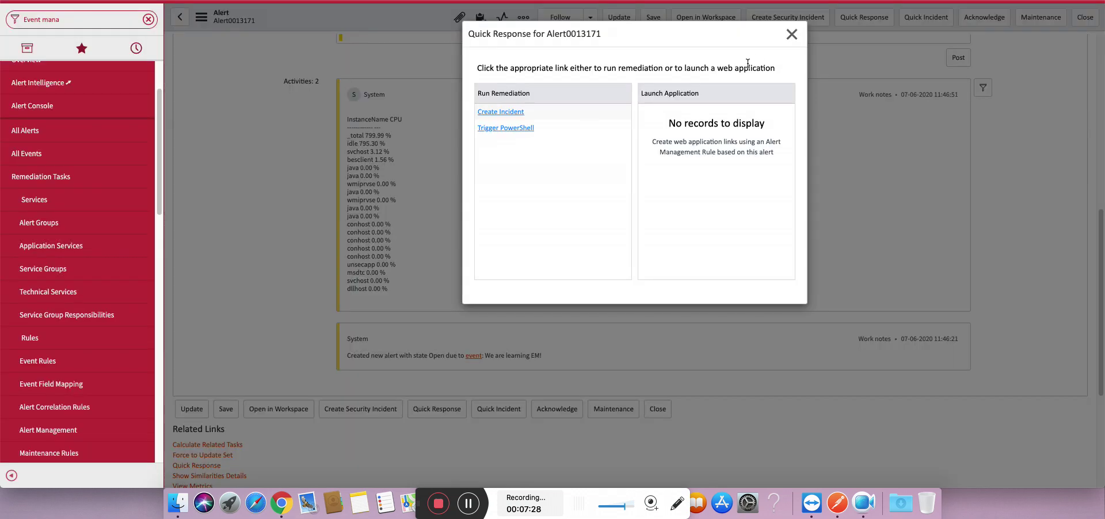
pyautogui.click(792, 35)
pyautogui.press('super+grave')
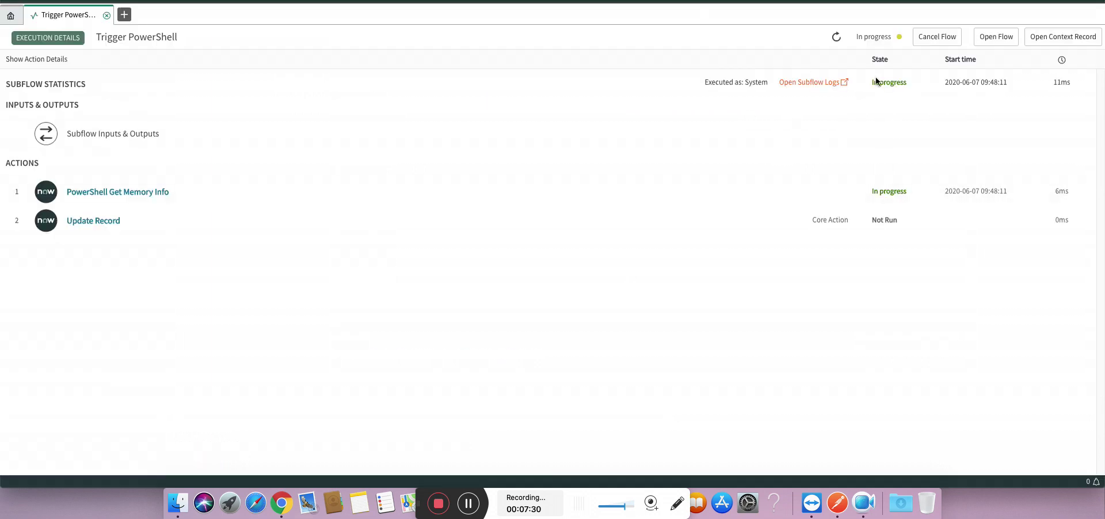
pyautogui.press('super+grave')
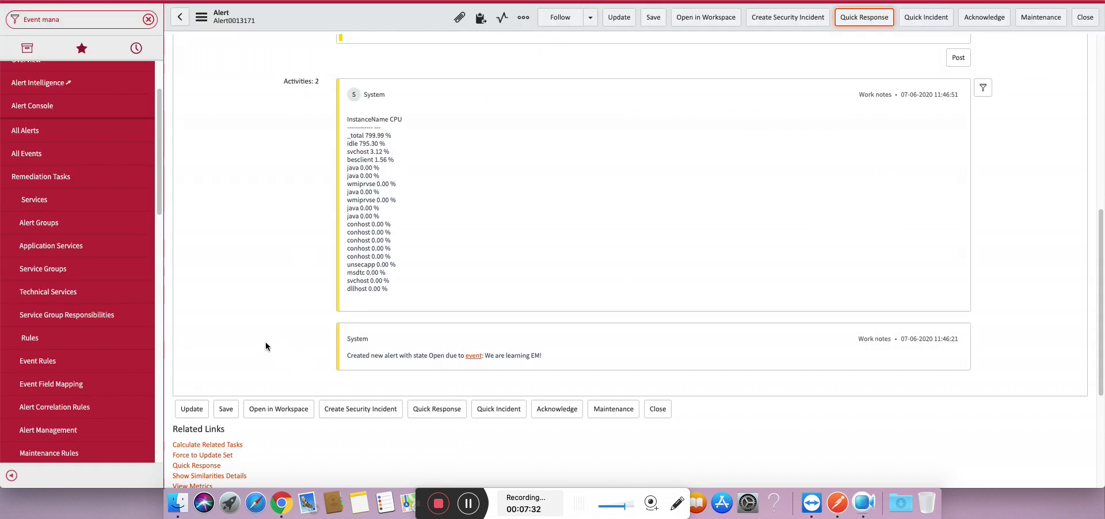
# Compare the manual and automatic Alert Executions rows, then find the 11:48:20 CPU work note (_total 799.87%).
pyautogui.scroll(-5, 257, 359)
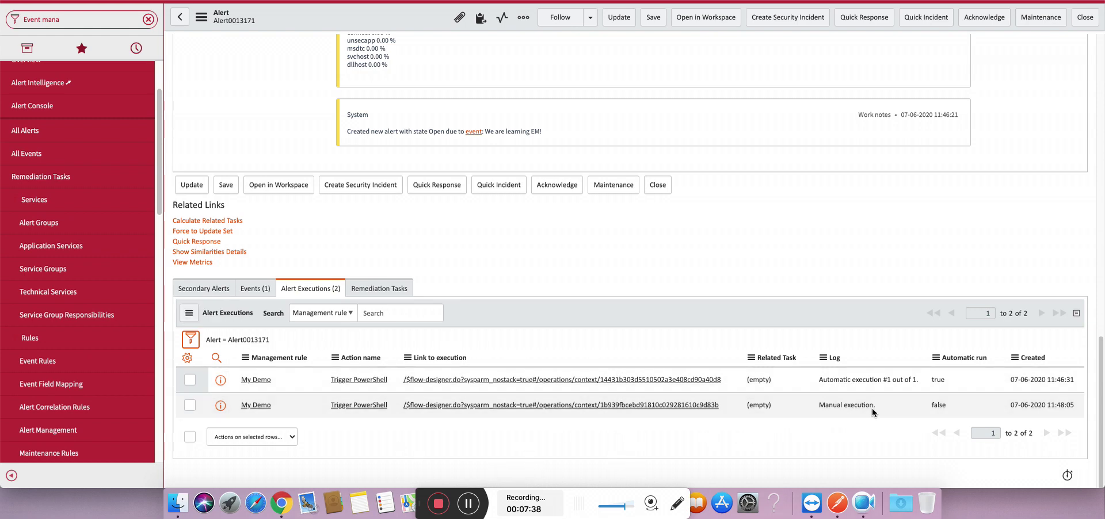
pyautogui.moveTo(873, 408); pyautogui.dragTo(820, 431)
pyautogui.moveTo(818, 380); pyautogui.dragTo(883, 382)
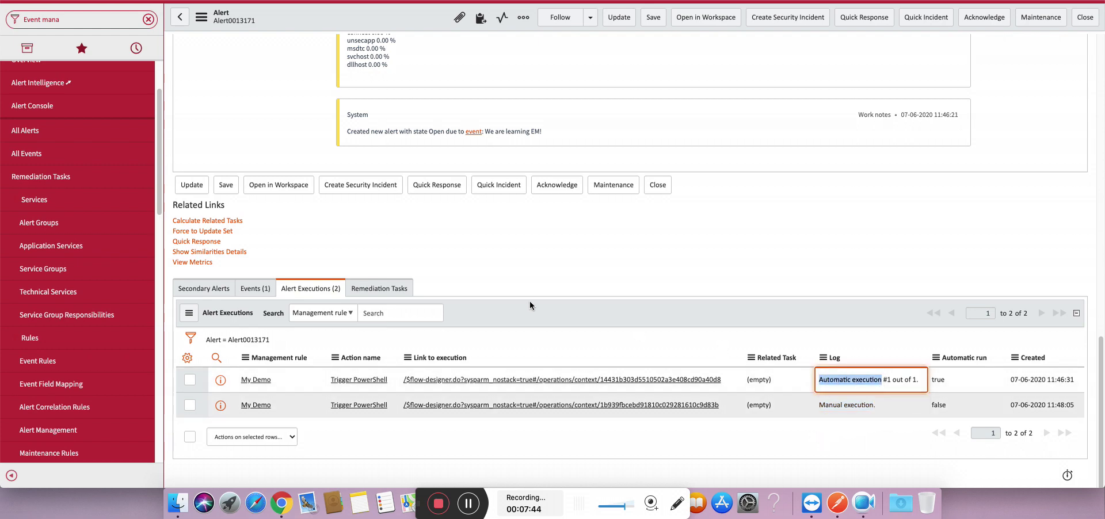
pyautogui.scroll(10, 533, 310)
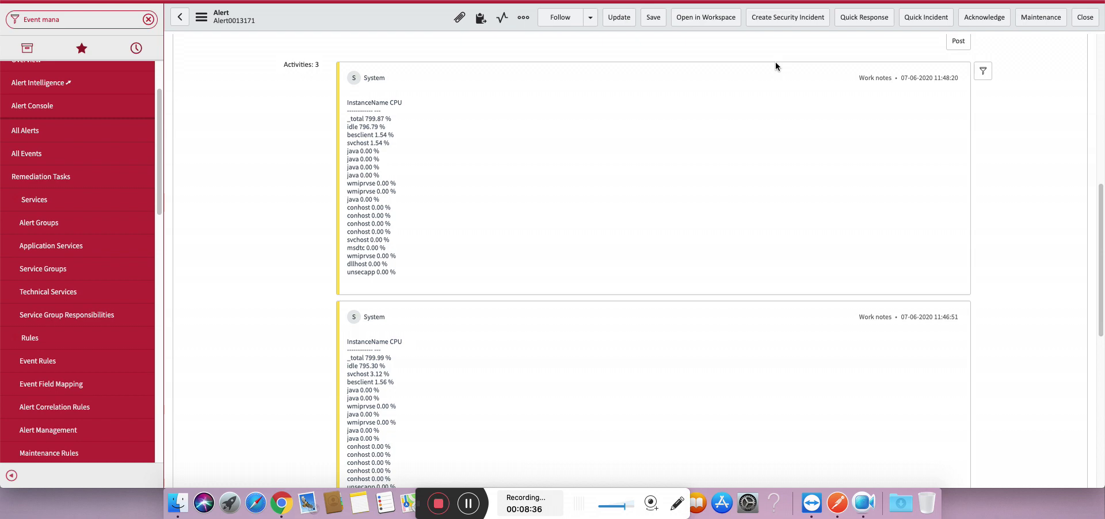
pyautogui.scroll(-10, 598, 195)
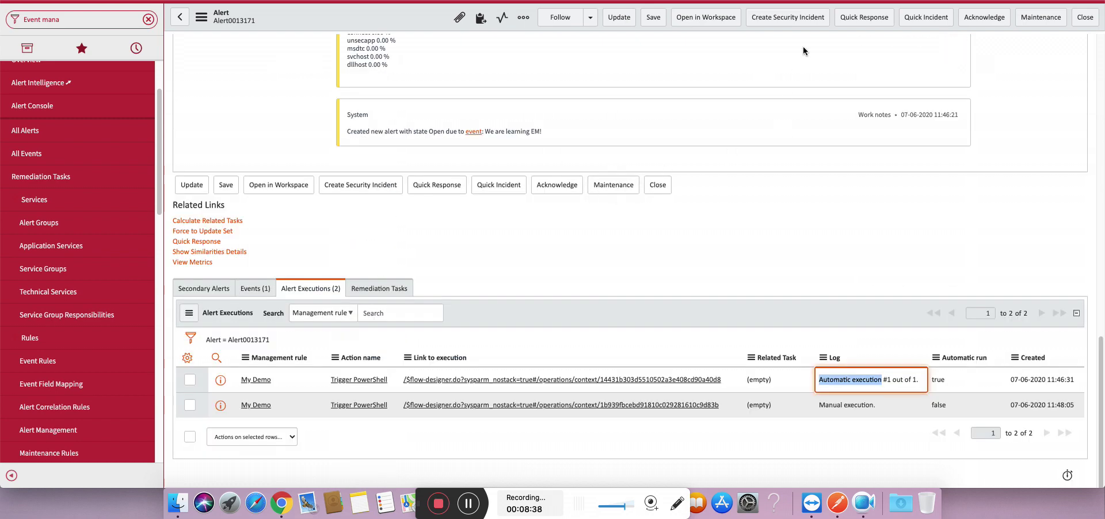